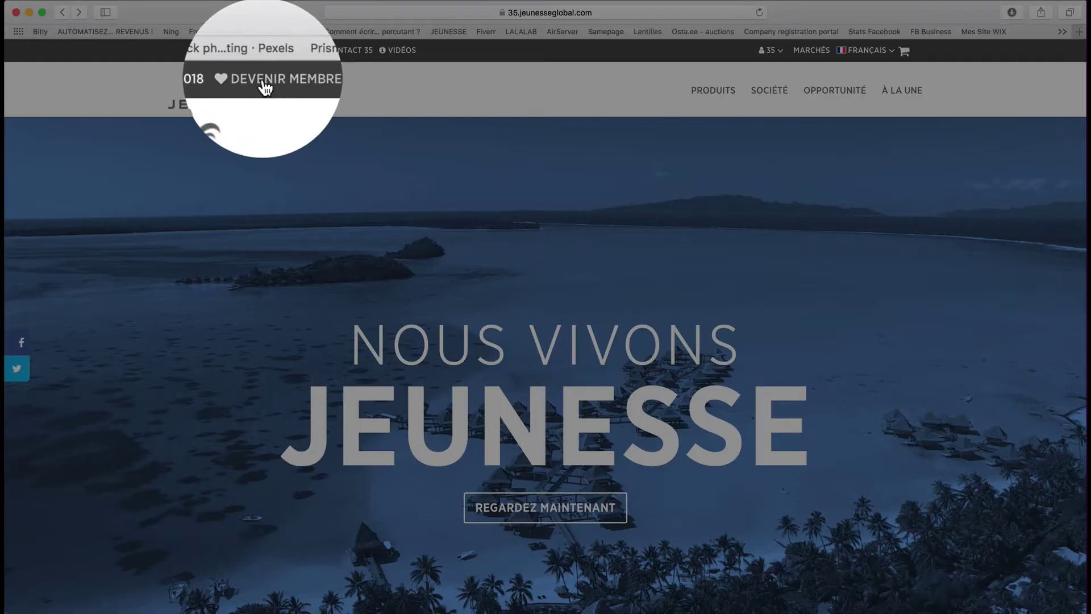
- Choose DEVENIR MEMBRE on the French Jeunesse Global homepage to begin signing up
left_click(224, 50)
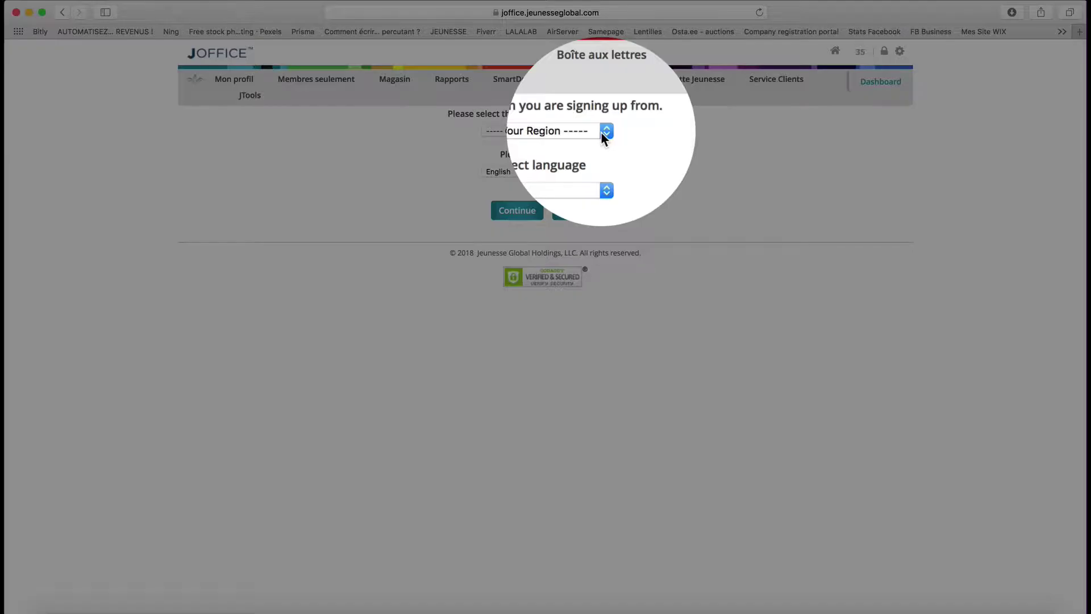
- Sign up with region FRANCE and language French, authorise data processing (J'autorise) and proceed
left_click(603, 132)
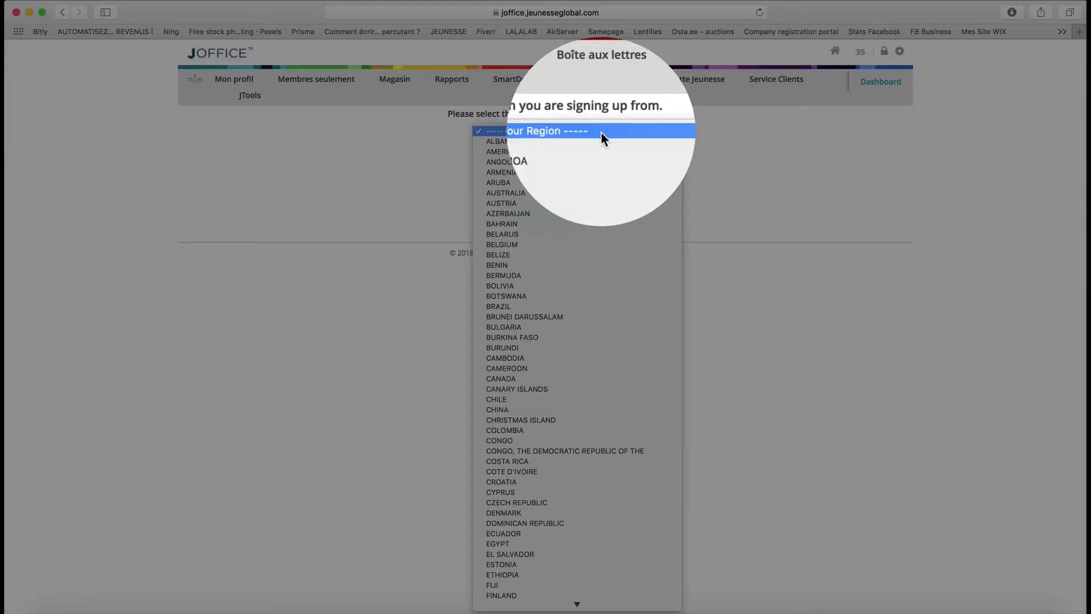
left_click(601, 131)
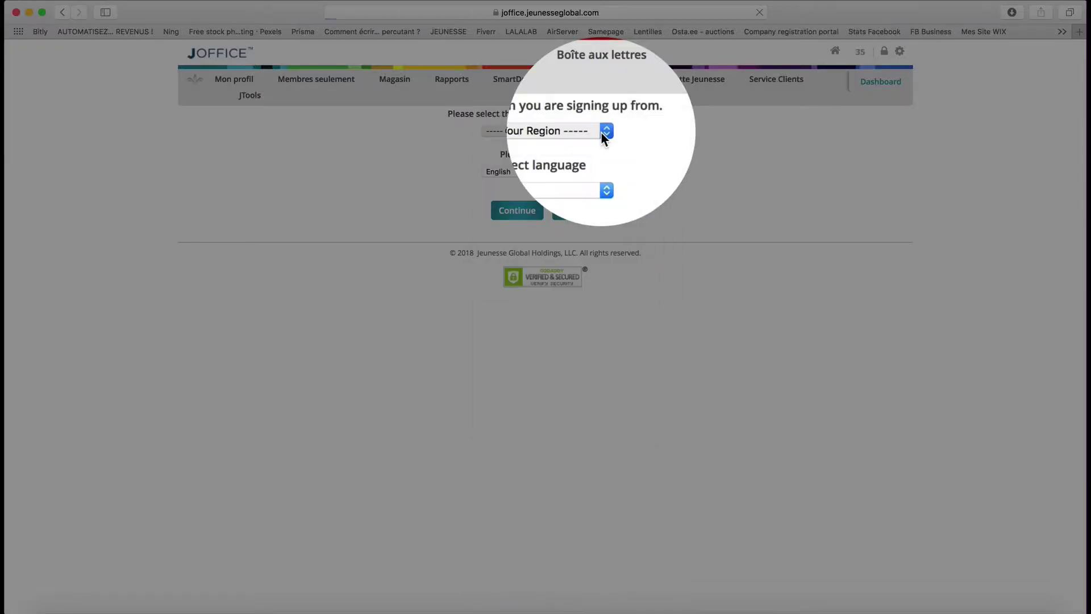
left_click(565, 172)
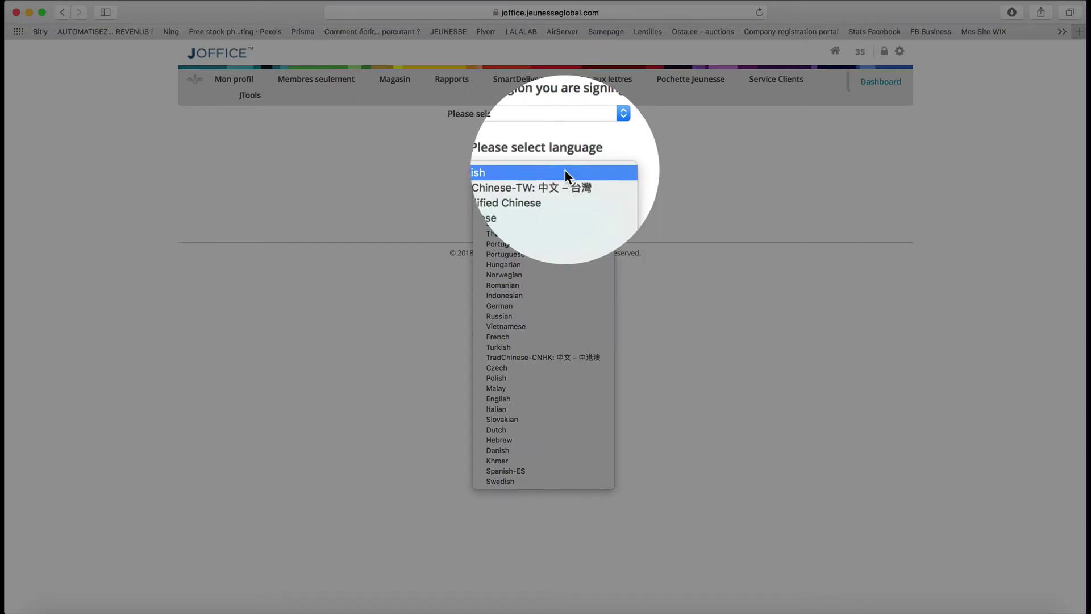
key("f")
key("Return")
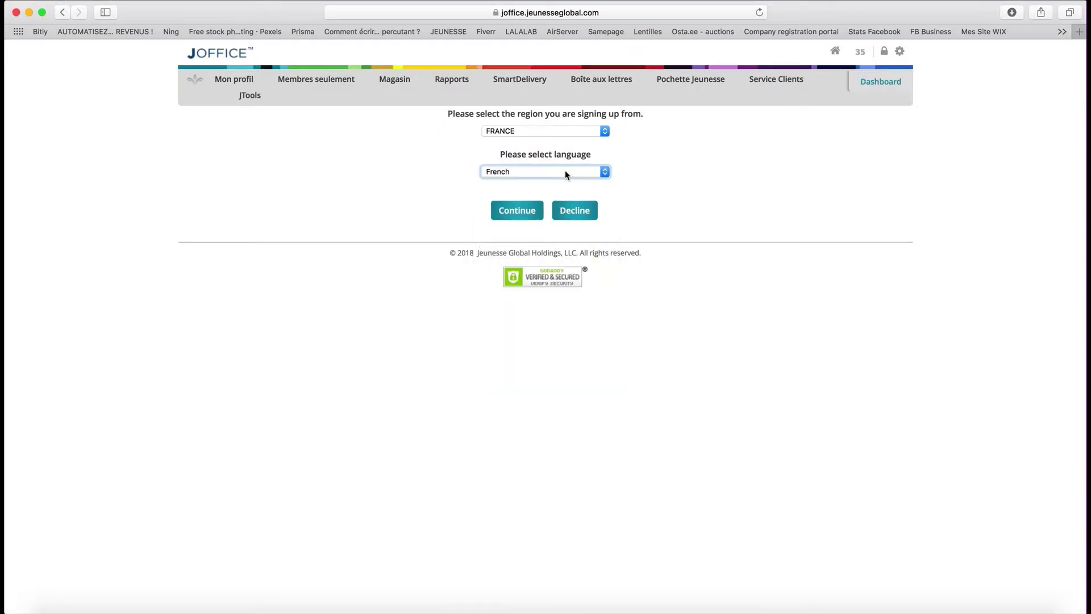
left_click(517, 211)
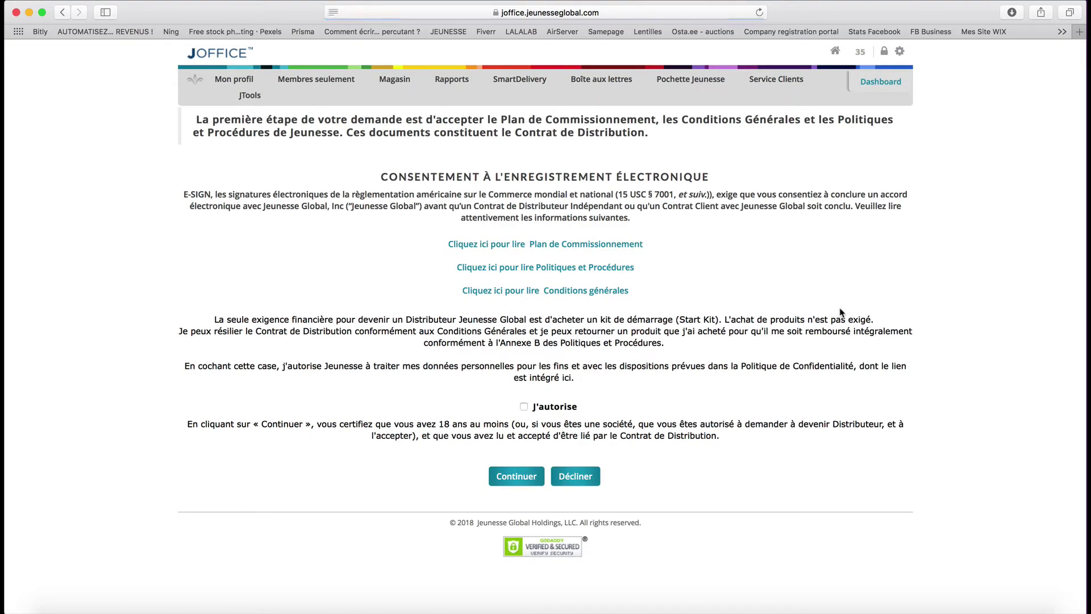
left_click(523, 406)
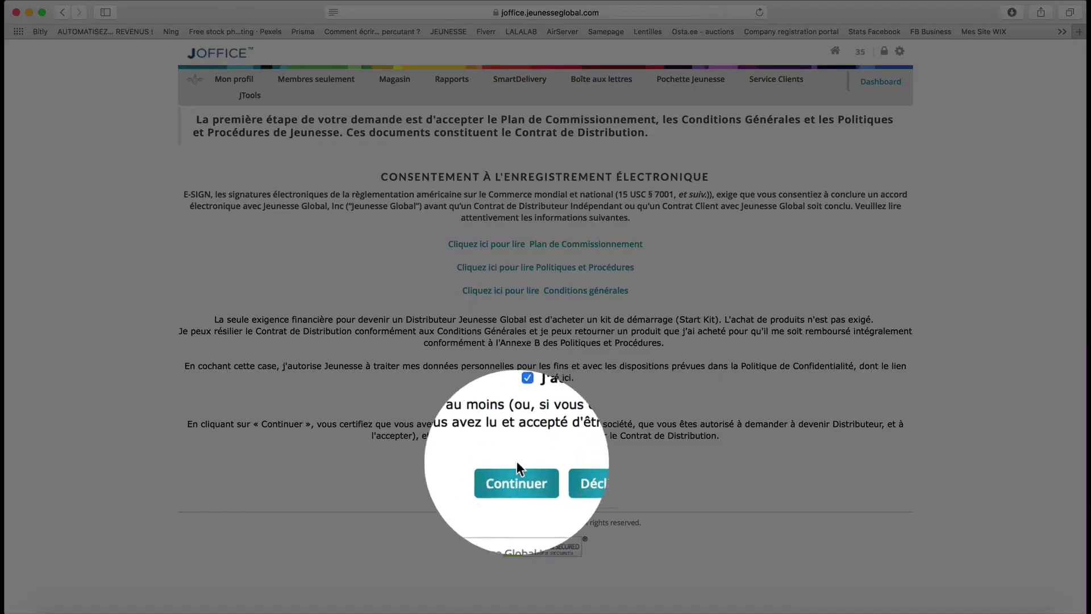
left_click(516, 475)
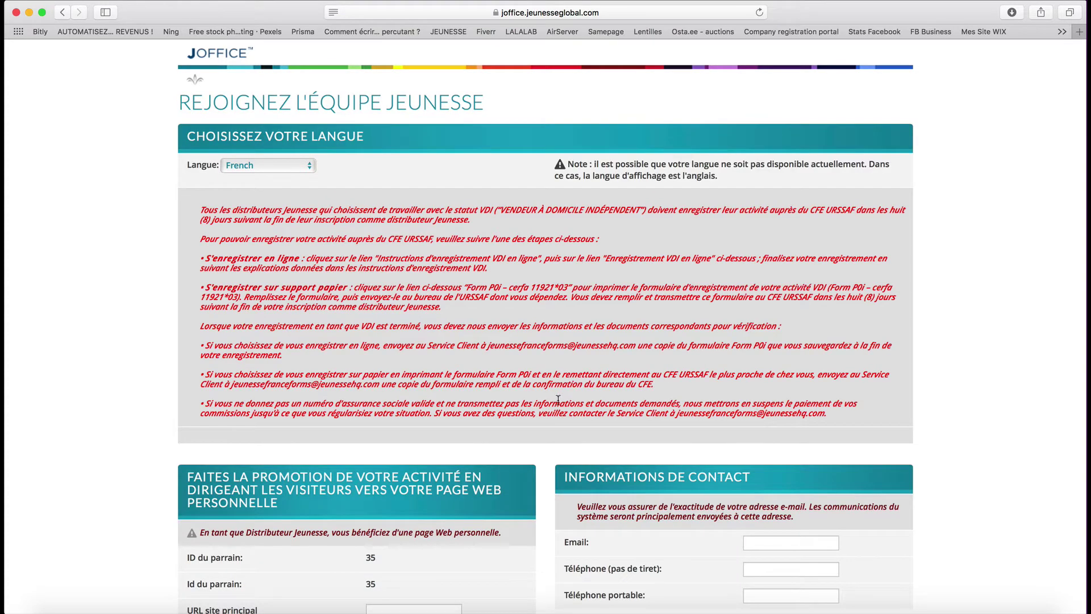
- Enter 'test123test' as the personal site URL and check its availability
scroll(517, 406, "down", 10)
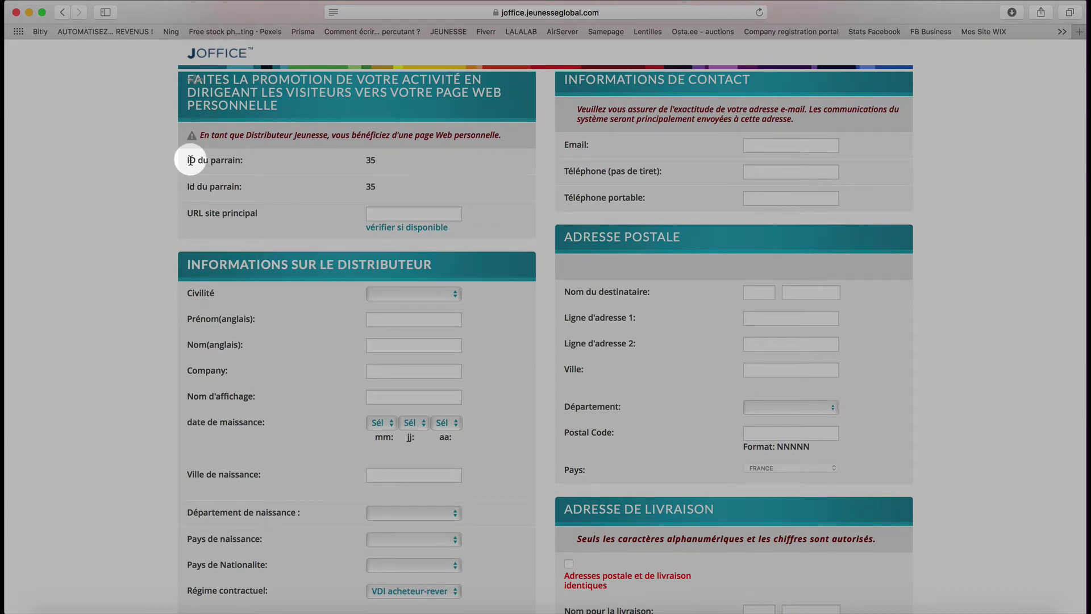
left_click_drag(191, 161, 251, 161)
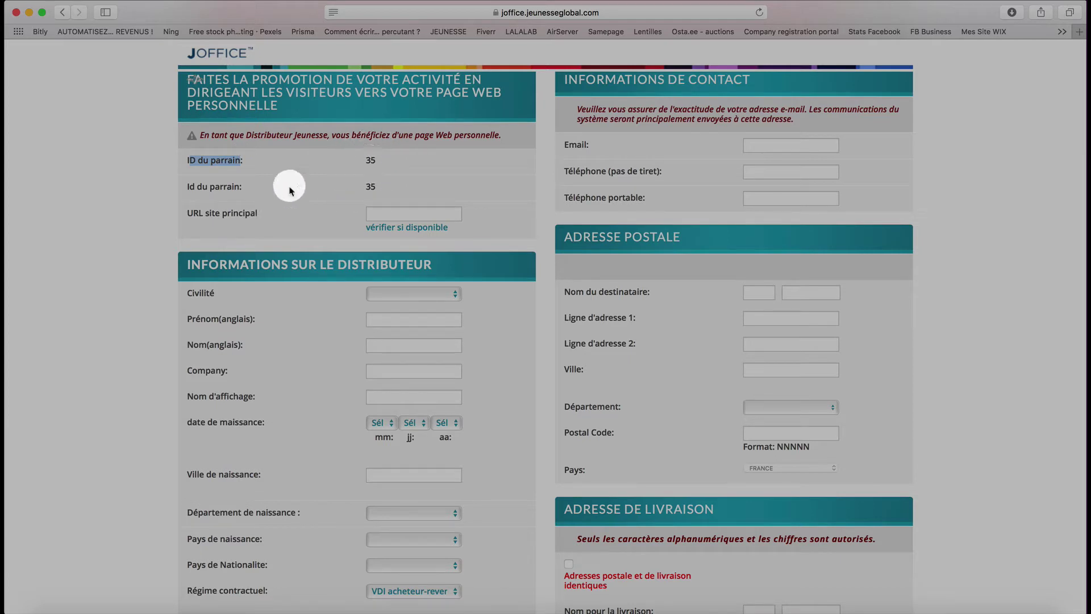
left_click(391, 211)
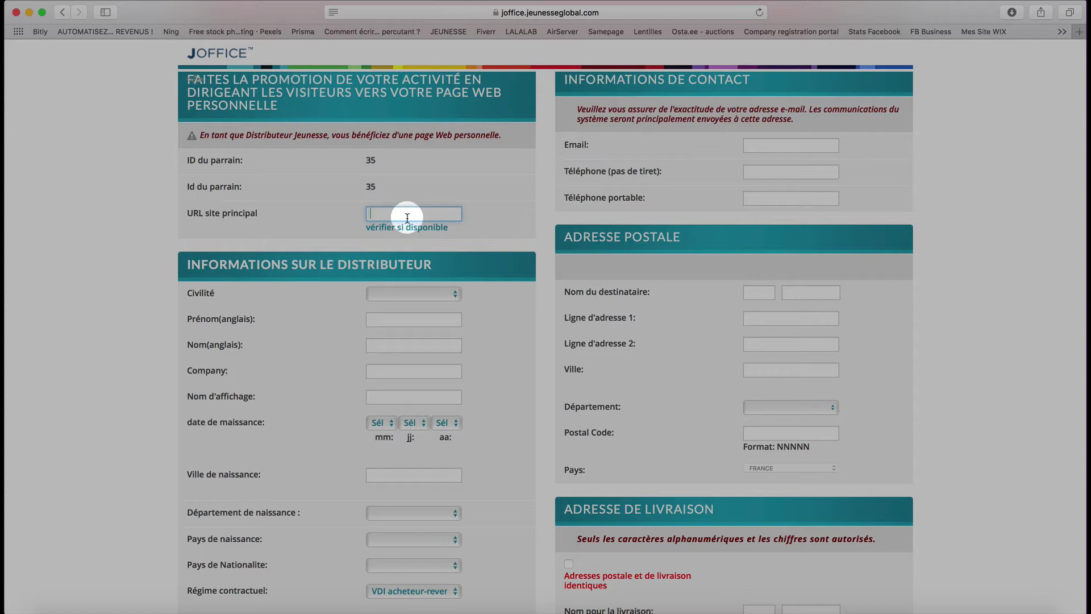
type("test123test")
left_click(404, 232)
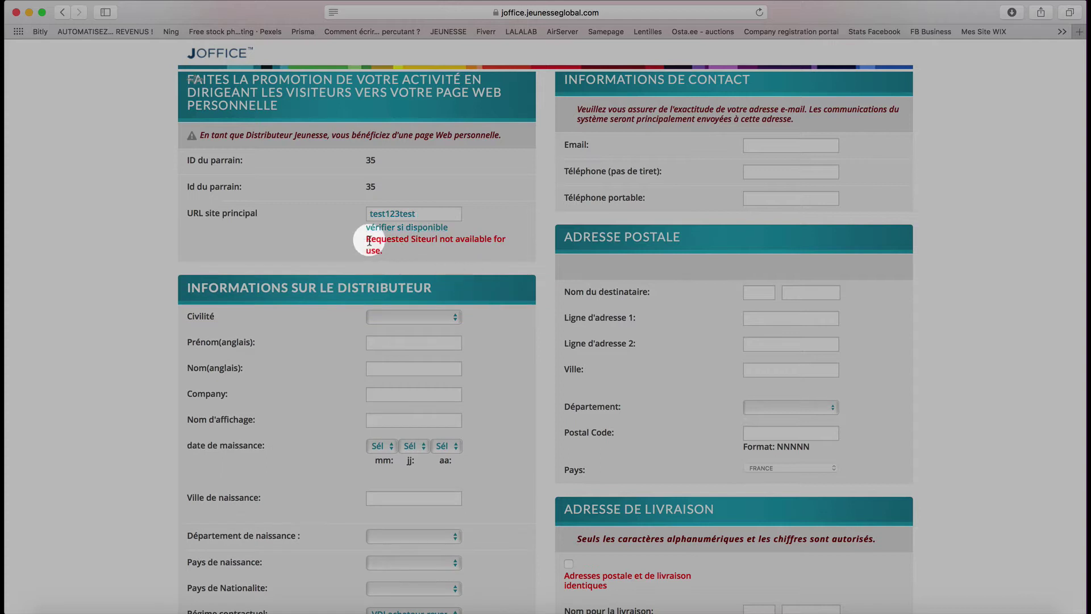
- Replace the unavailable URL with 'testeur123' and recheck its availability
double_click(433, 213)
key("BackSpace")
type("teste")
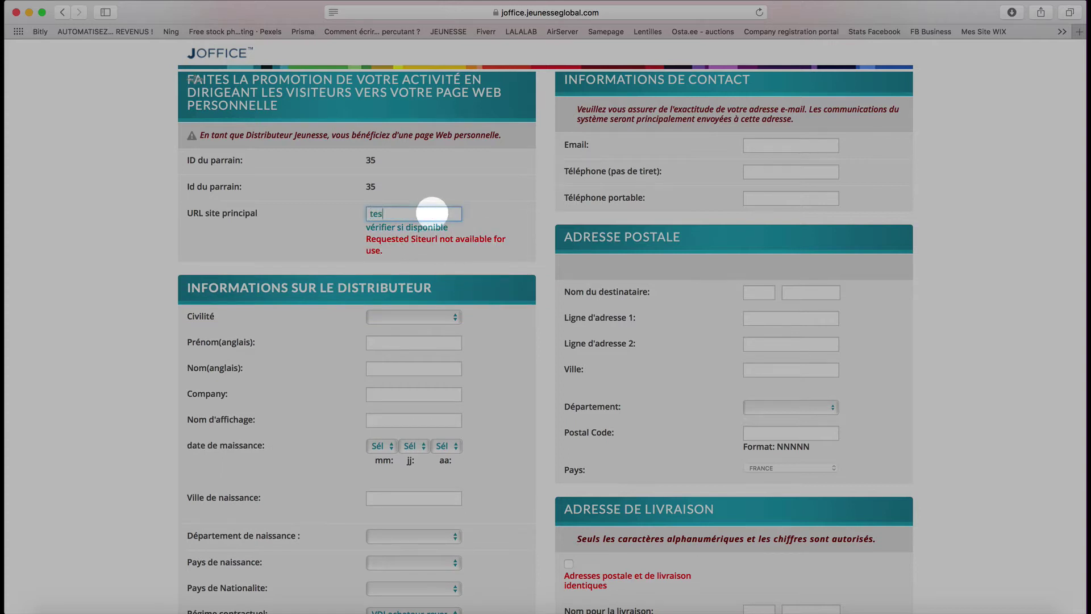
type("ur&é")
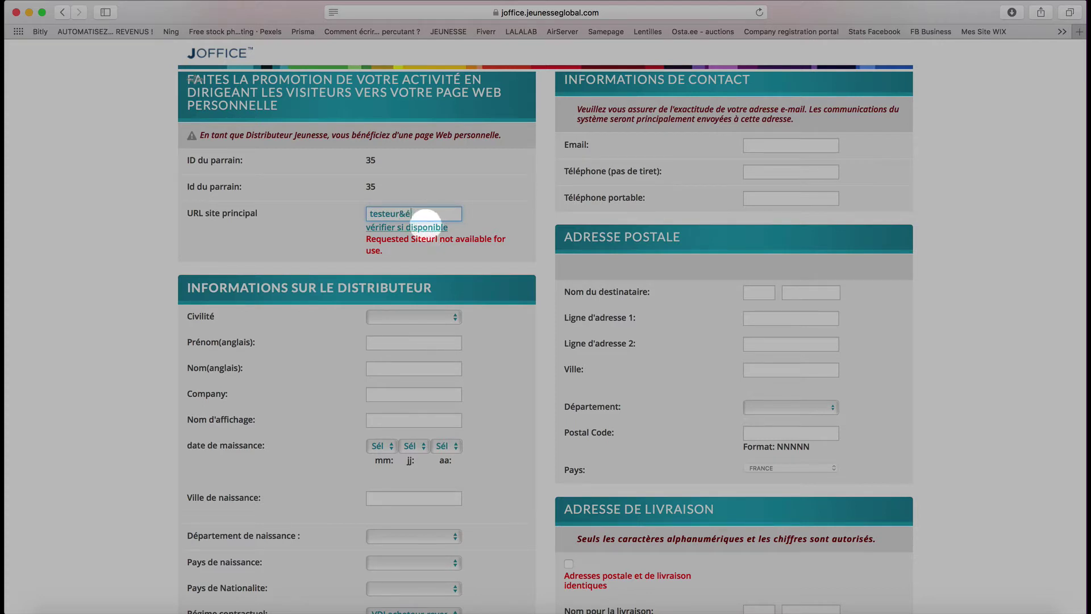
key("BackSpace")
key("BackSpace")
type("123")
left_click(423, 227)
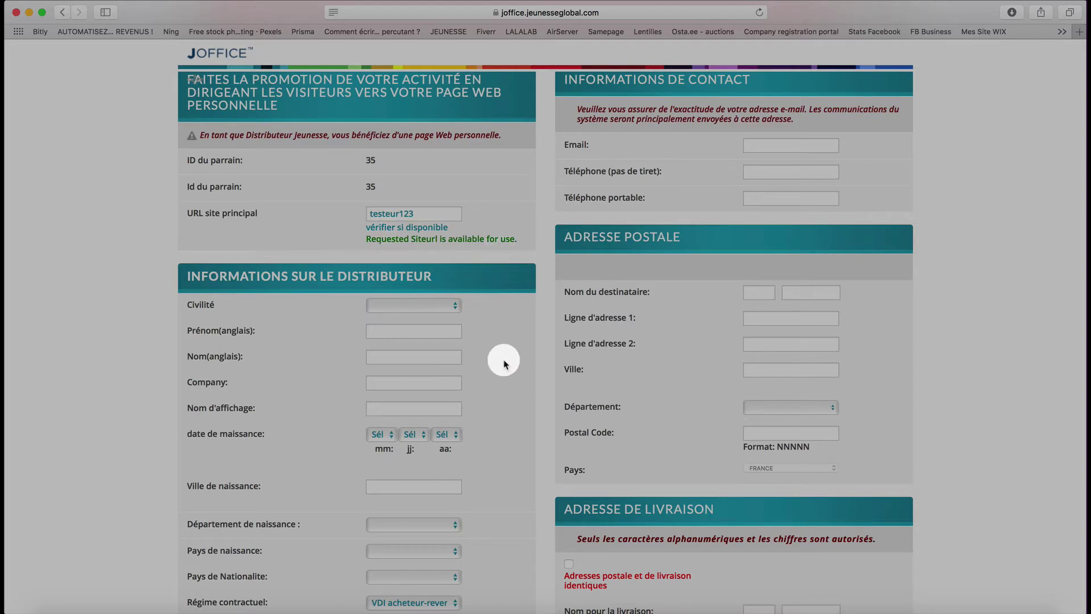
- Select the title M. and enter the applicant's first and last name
scroll(504, 362, "down", 2)
left_click(445, 246)
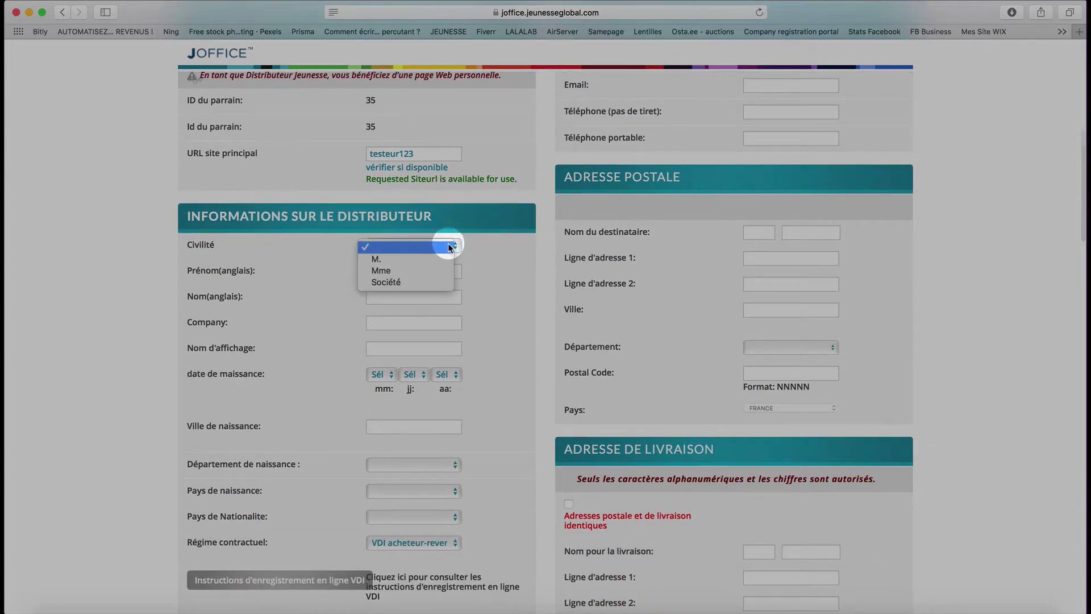
left_click(438, 259)
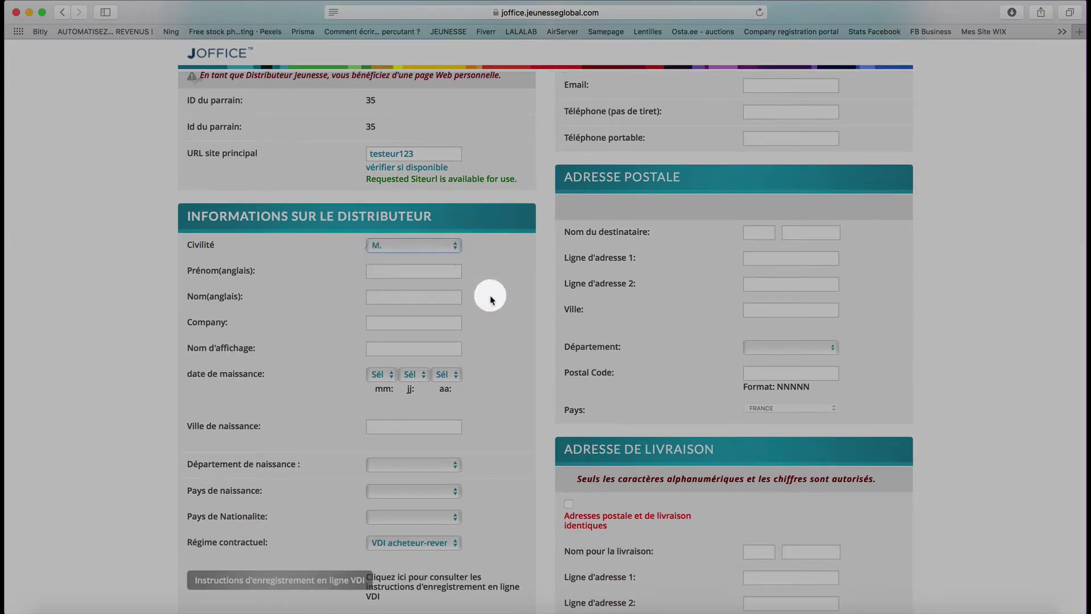
left_click(429, 273)
type("David")
left_click(418, 294)
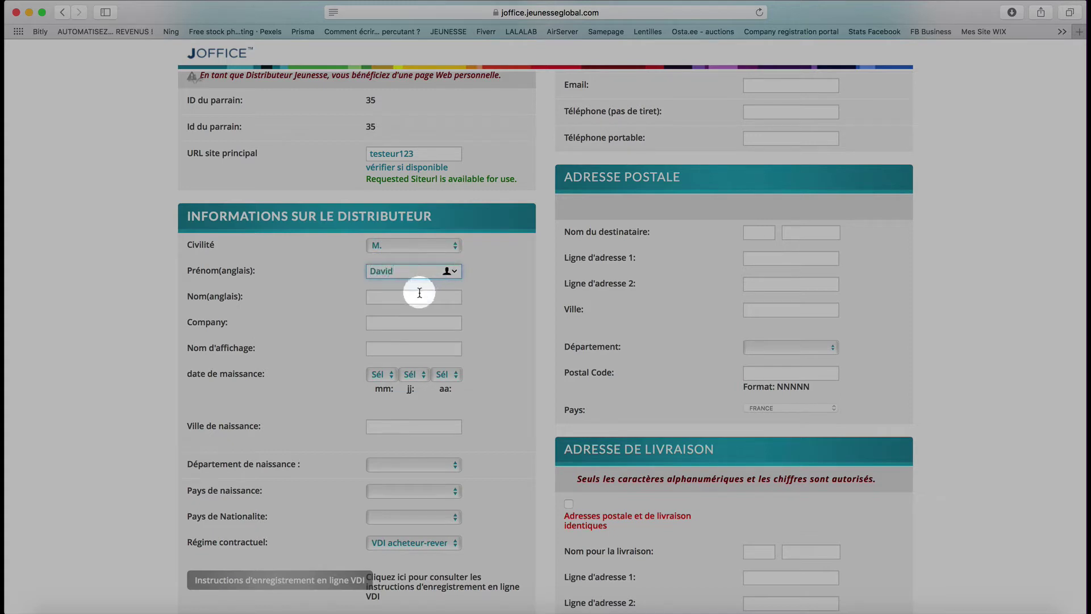
type("David")
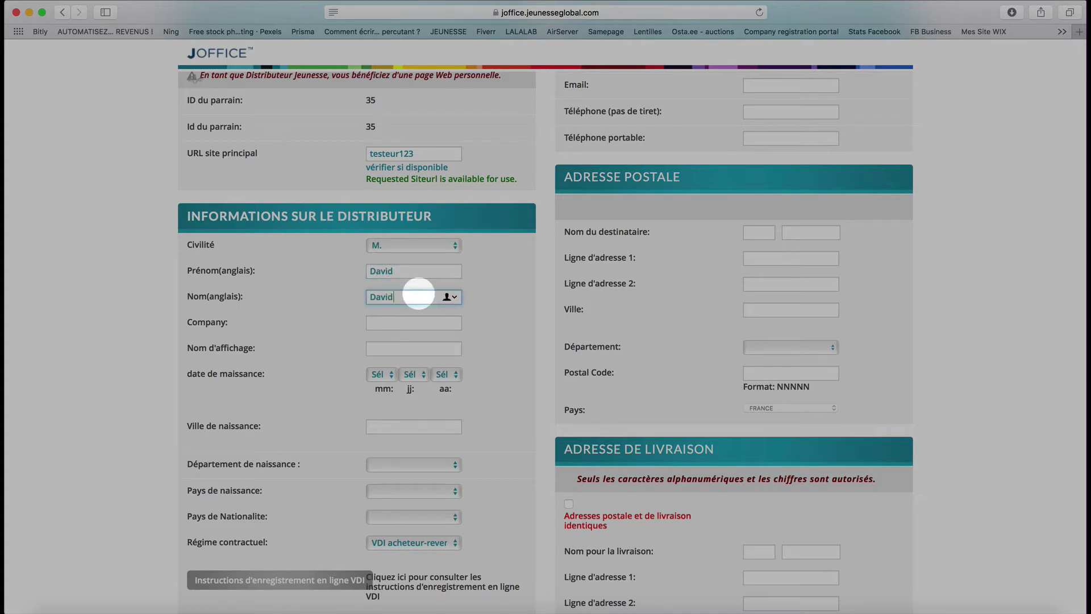
scroll(463, 319, "down", 3)
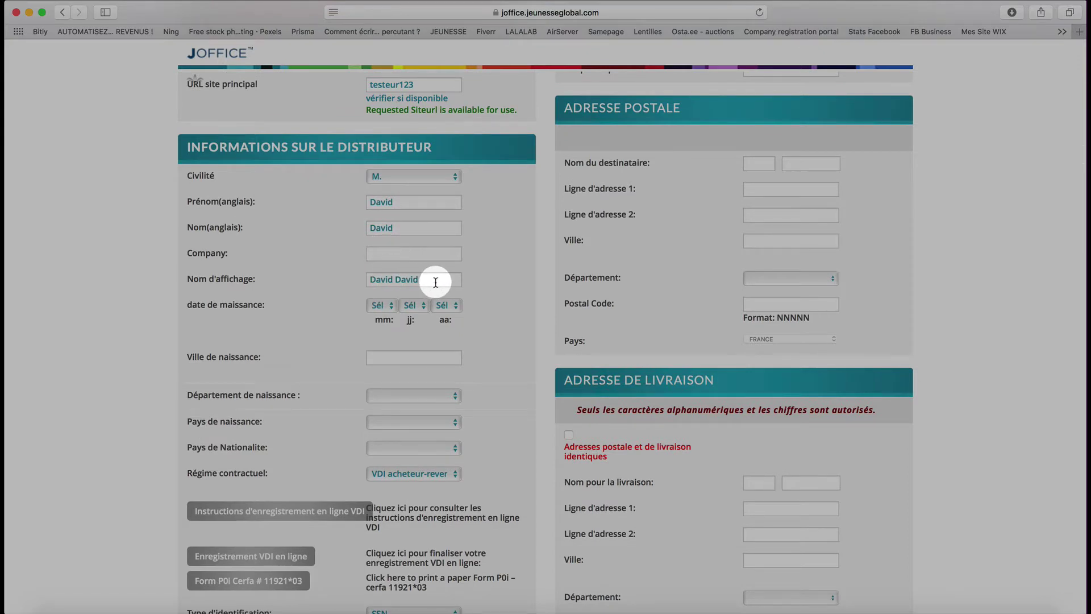
left_click_drag(427, 279, 365, 279)
key("shift+Tab")
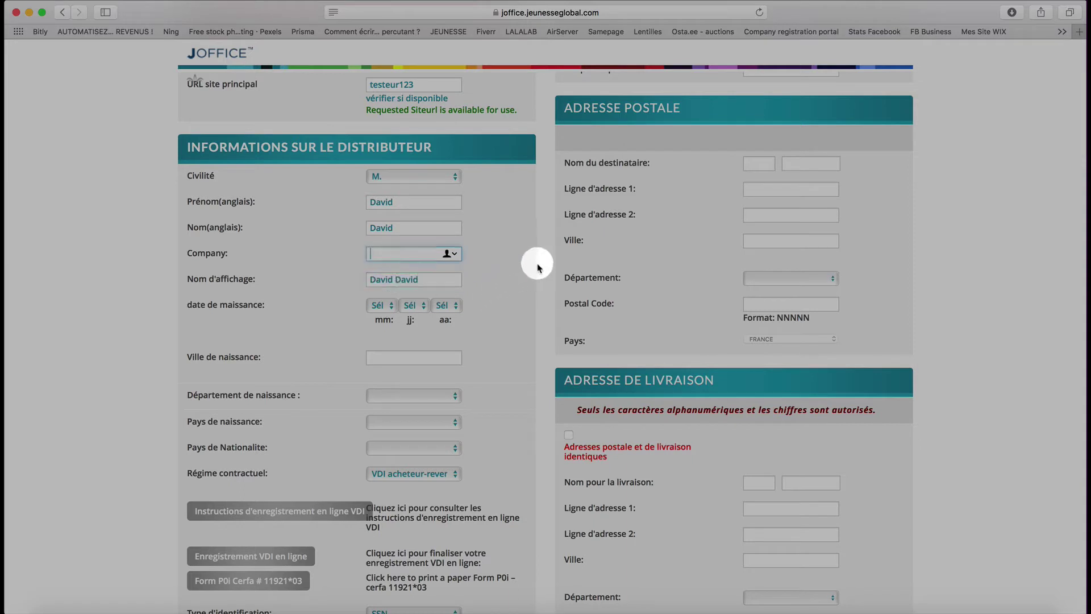
- Set the birth date to 1 January 1900
scroll(503, 318, "down", 3)
left_click(379, 232)
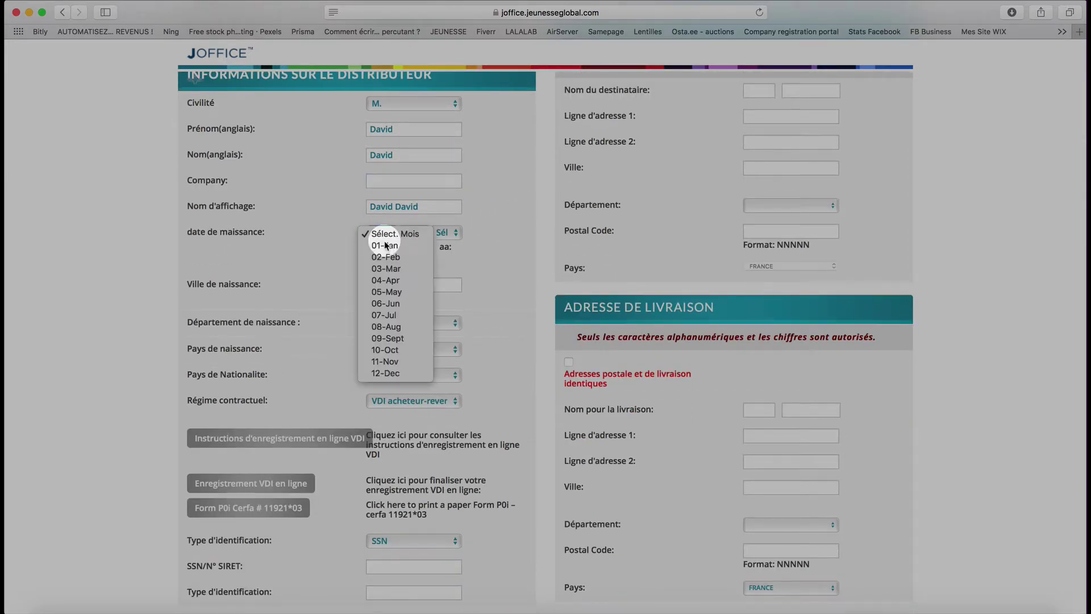
left_click(382, 244)
left_click(412, 233)
left_click(410, 245)
left_click(446, 233)
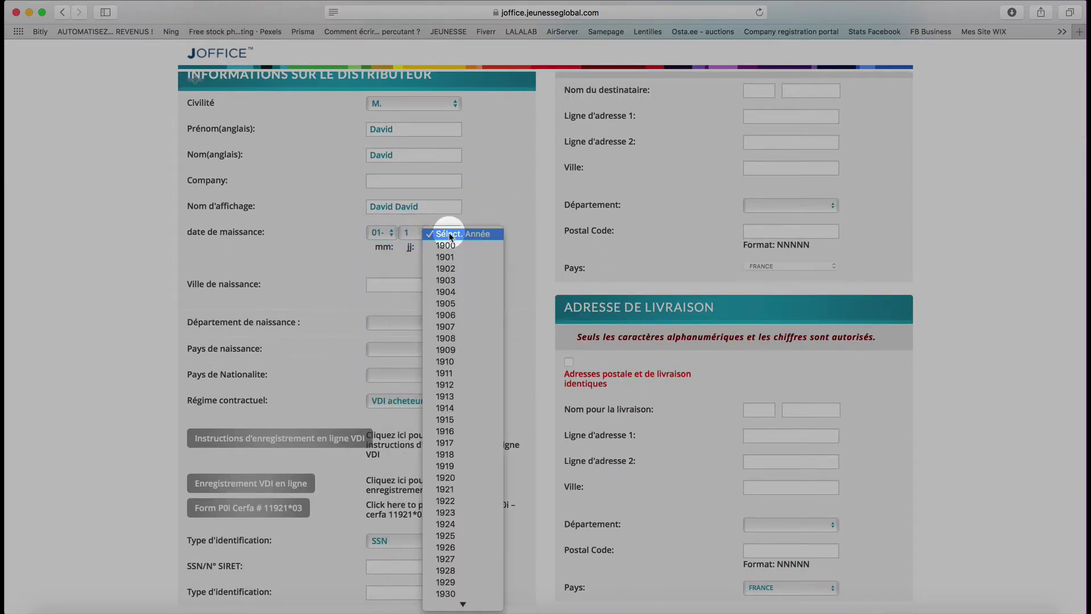
left_click(449, 246)
scroll(477, 301, "down", 3)
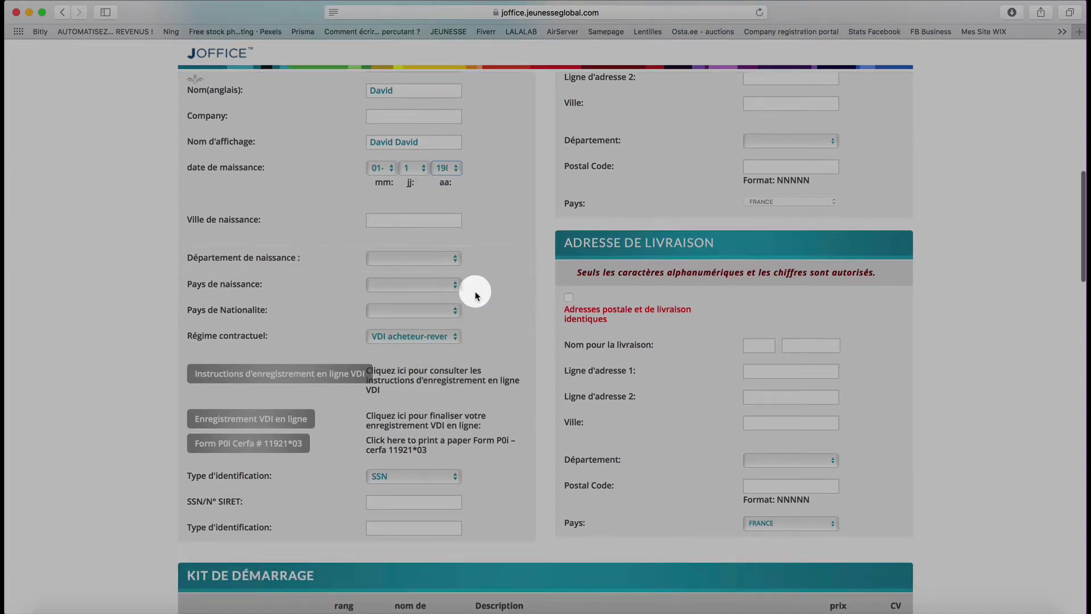
- Set the birth city to Paris and the birth department to Paris (75)
left_click(424, 219)
type("Paris")
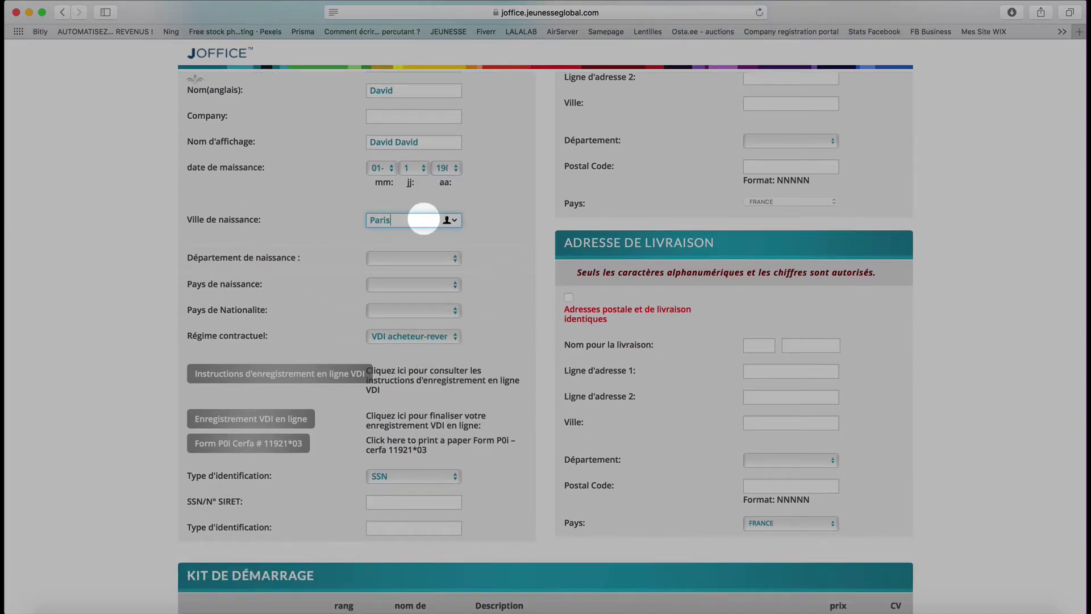
left_click(502, 210)
left_click(439, 259)
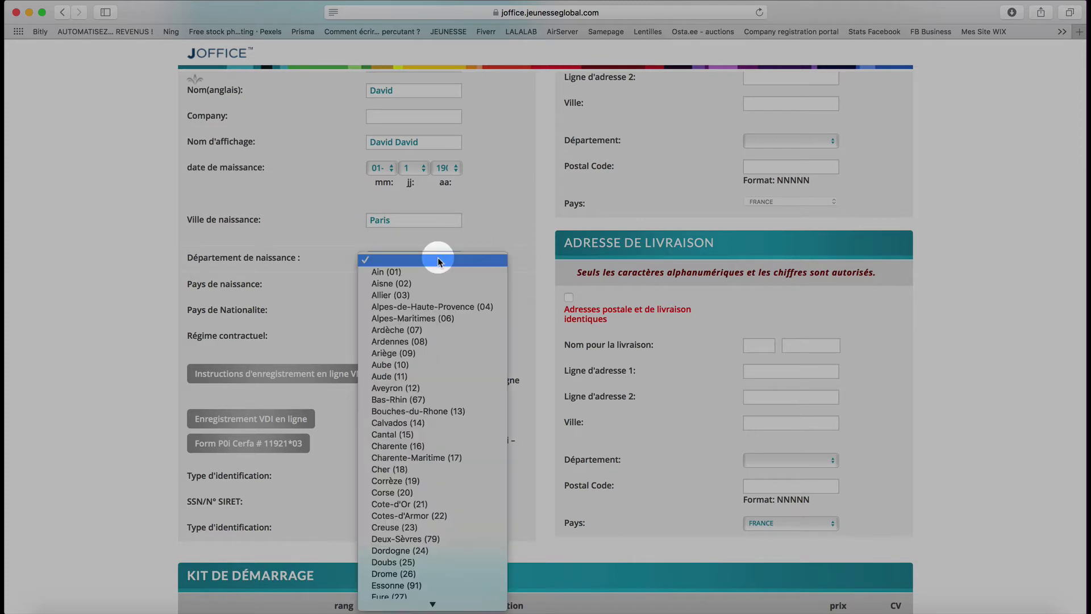
scroll(444, 262, "down", 10)
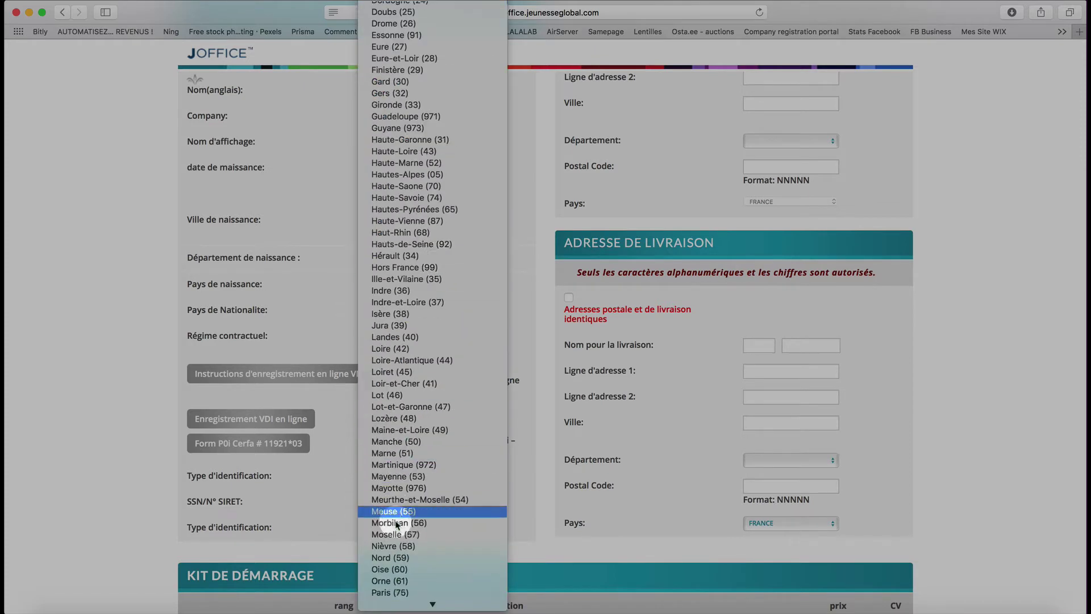
scroll(411, 568, "down", 3)
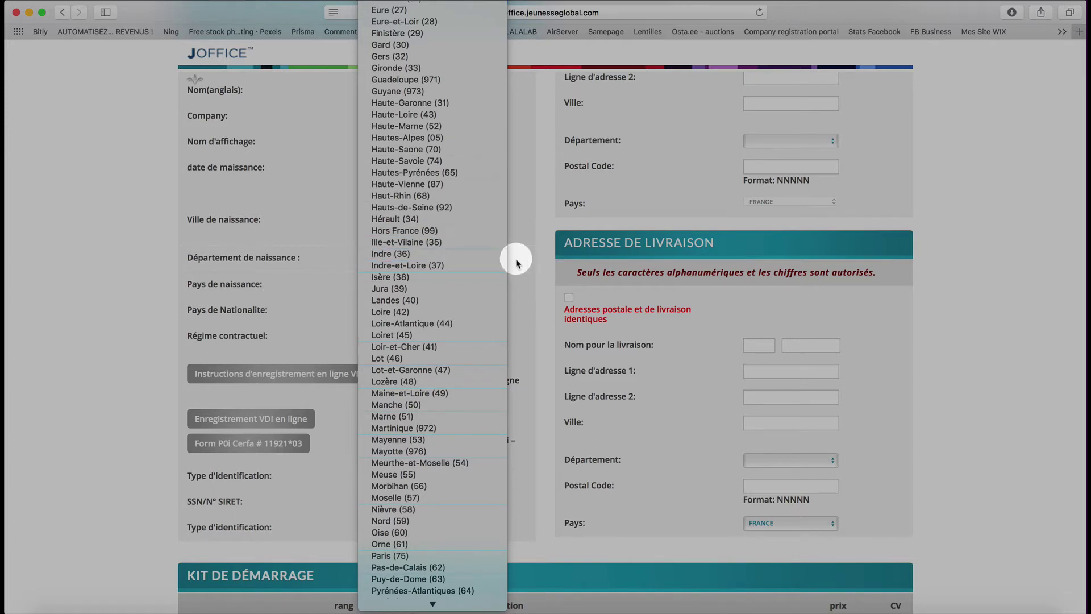
key("p")
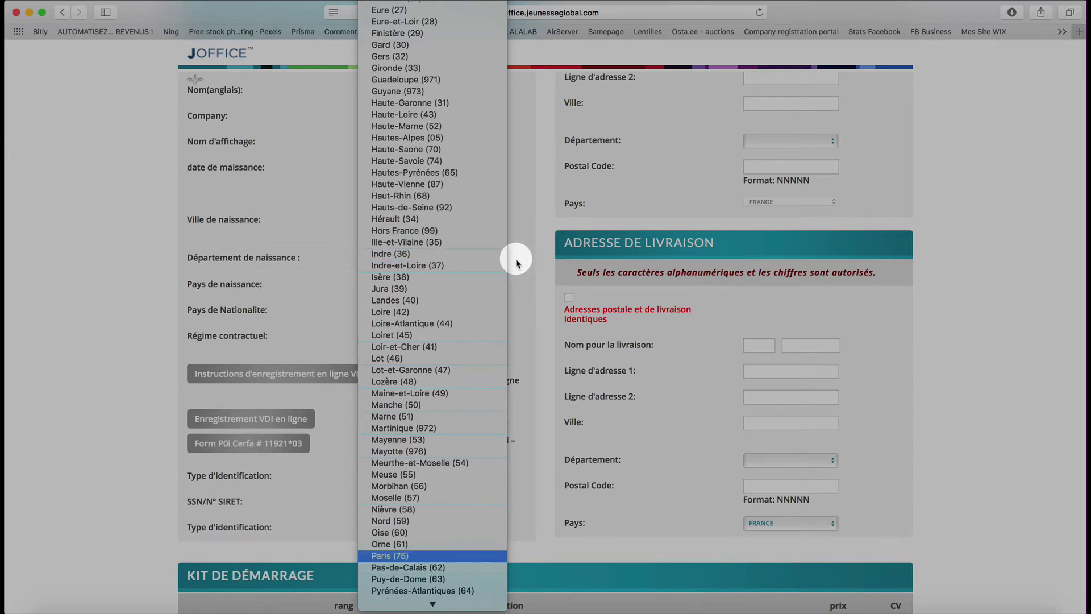
key("Return")
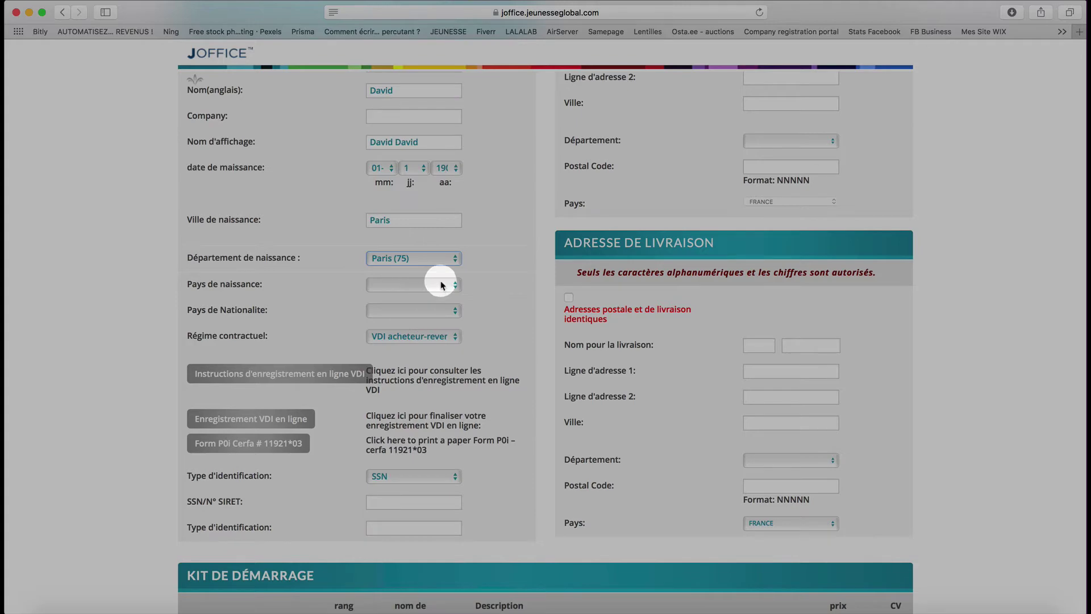
- Choose FRANCE as both the birth country and the nationality
left_click(442, 284)
type("fr")
key("Return")
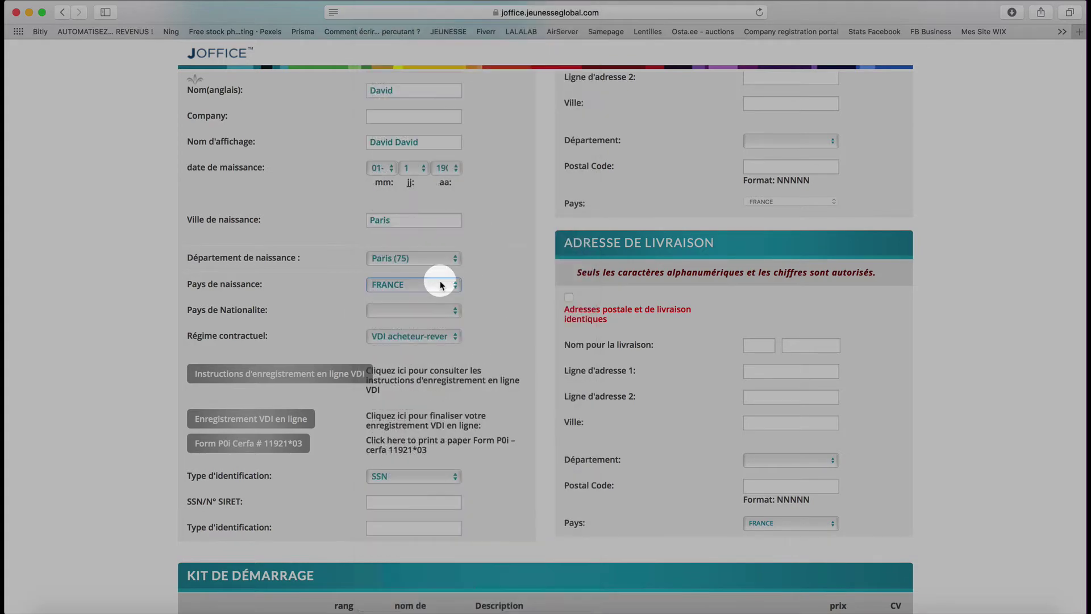
left_click(426, 312)
type("fr")
key("Return")
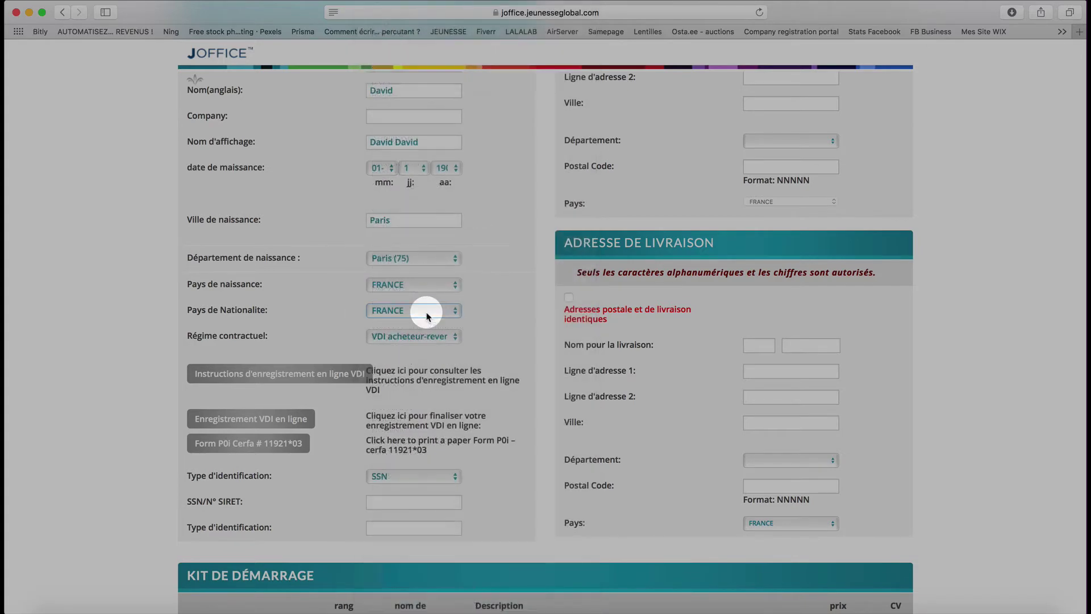
scroll(377, 358, "down", 2)
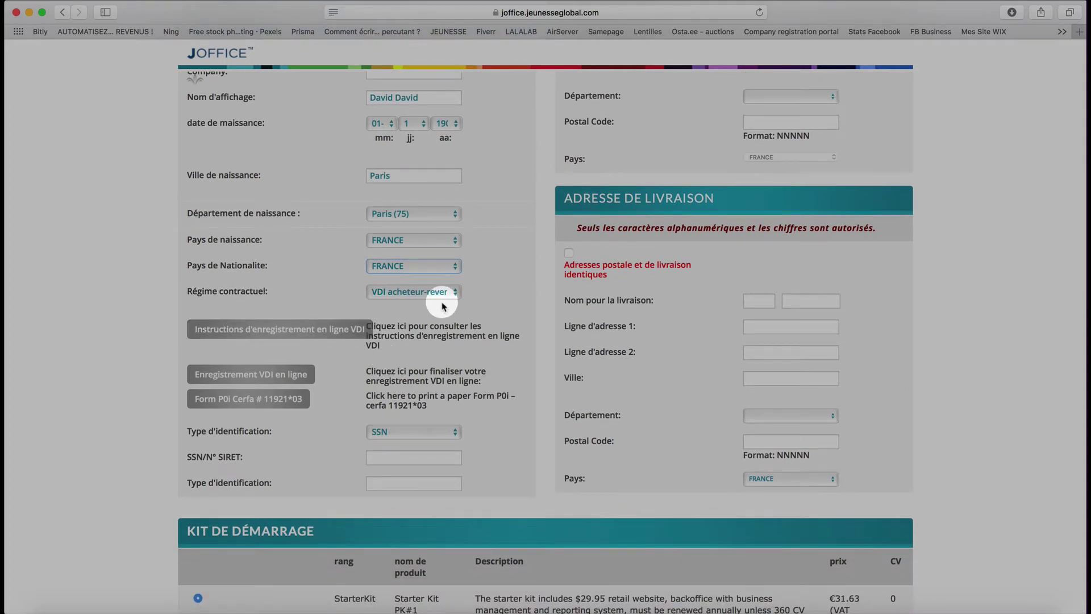
- Leave Régime contractuel on VDI acheteur-revendeur, then open the context menu on Instructions d'enregistrement
left_click(401, 292)
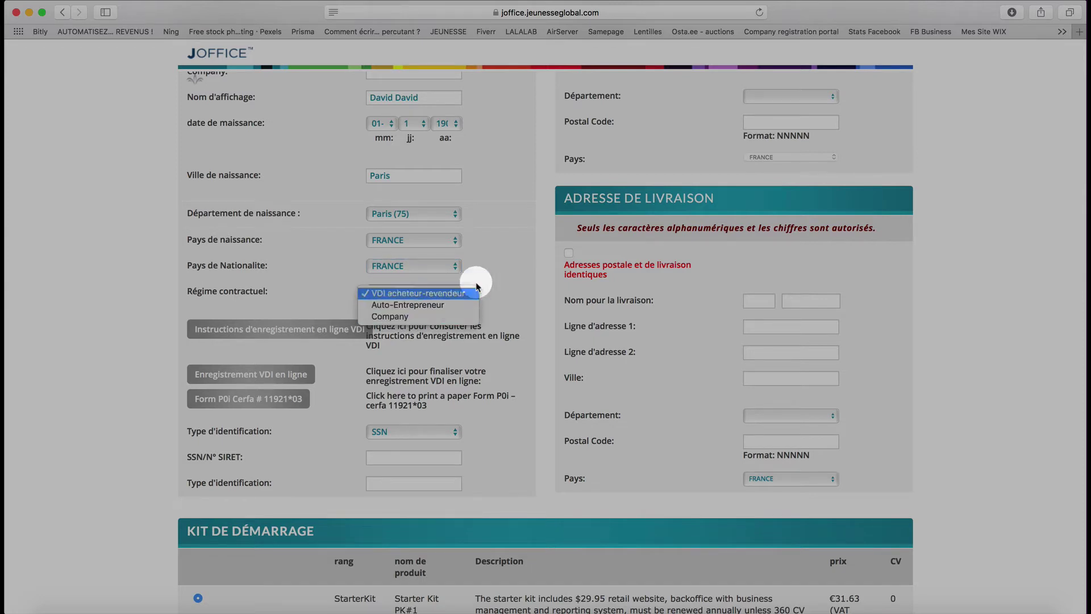
left_click(426, 325)
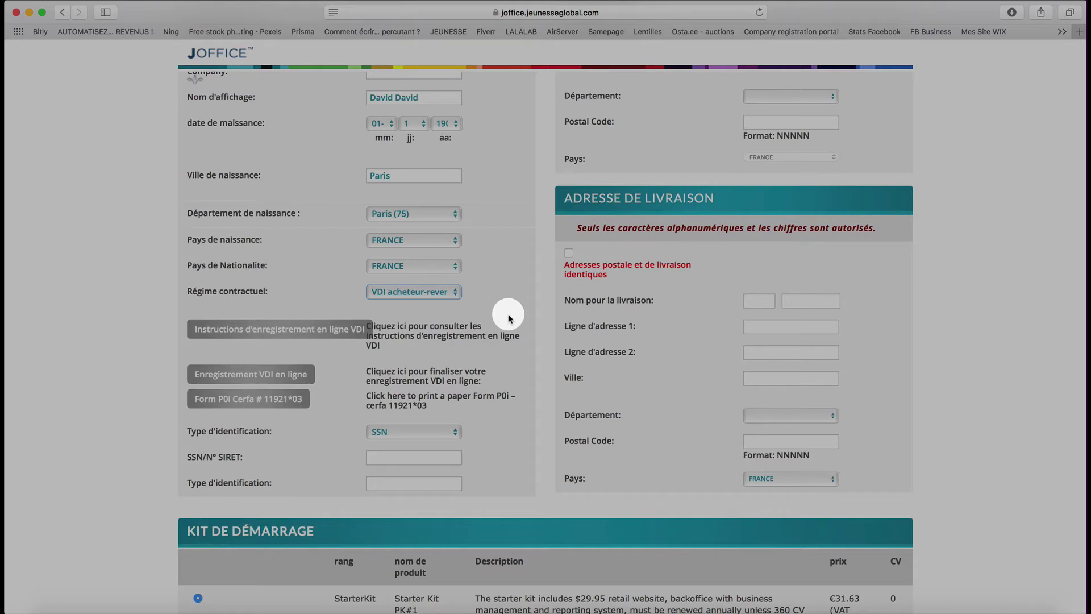
left_click(425, 295)
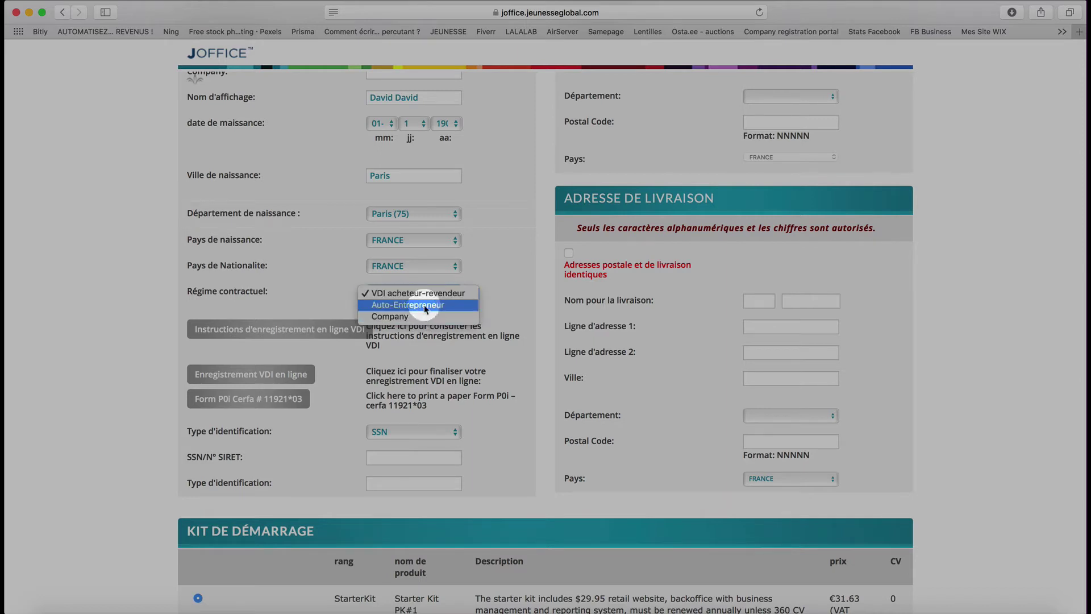
left_click(532, 249)
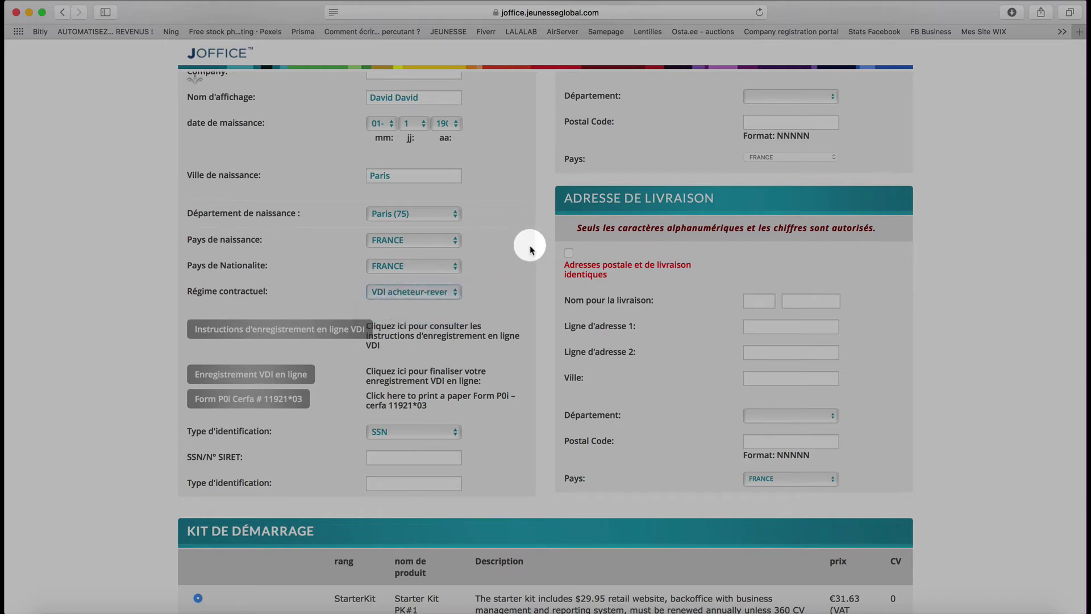
left_click(287, 332)
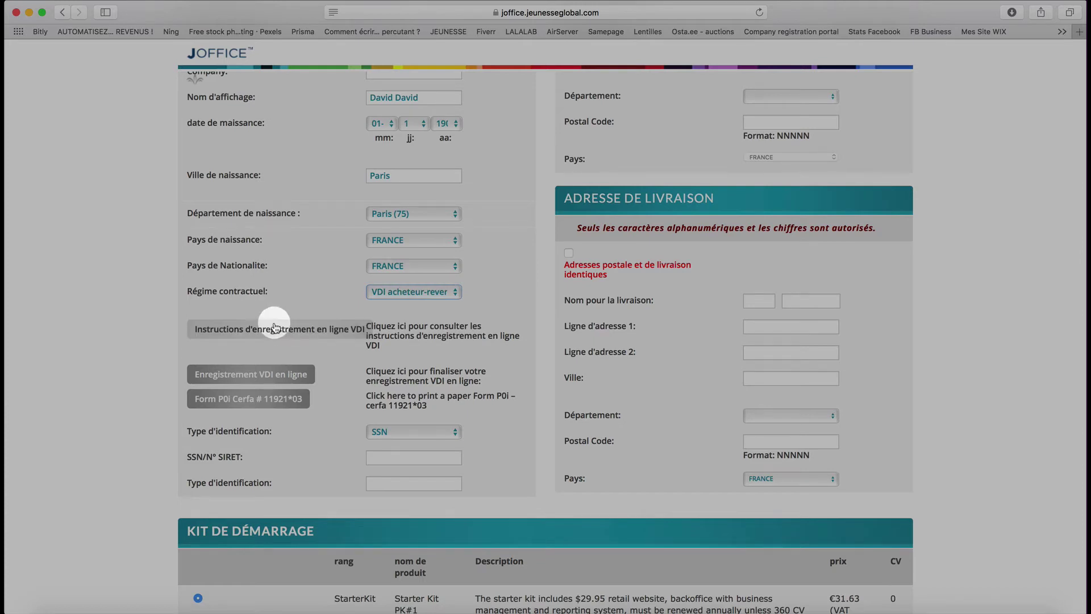
right_click(259, 330)
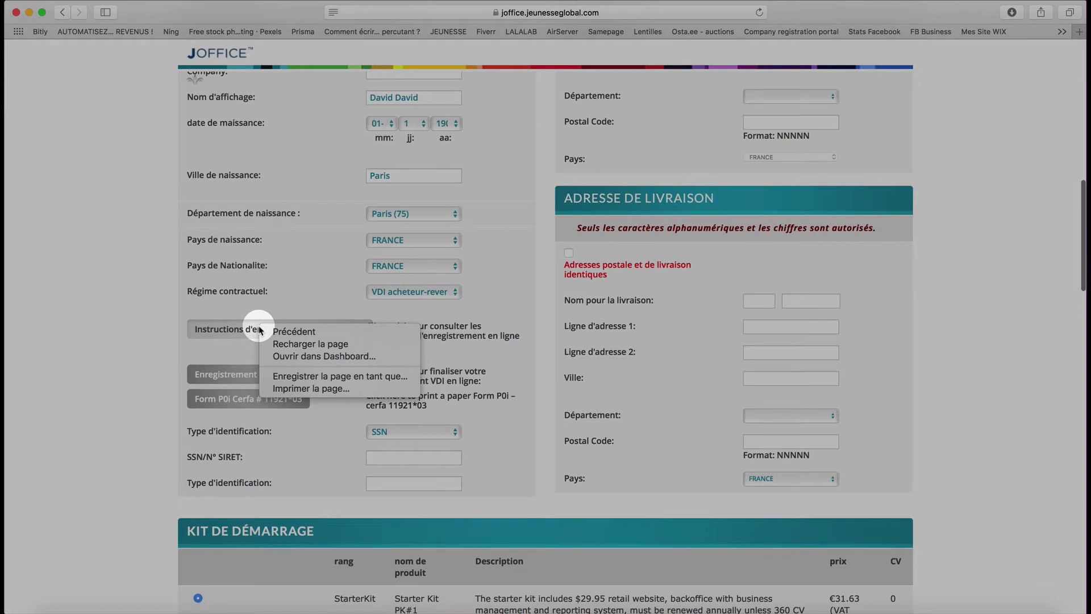
- Enter the applicant's social security number in the SSN/N° SIRET field
left_click(223, 351)
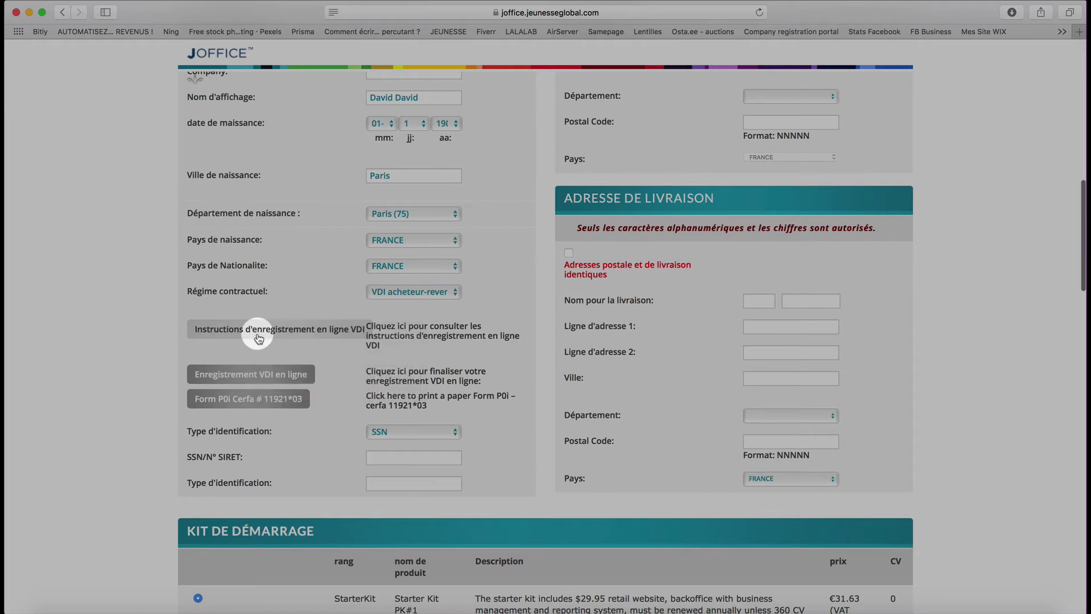
scroll(492, 420, "down", 3)
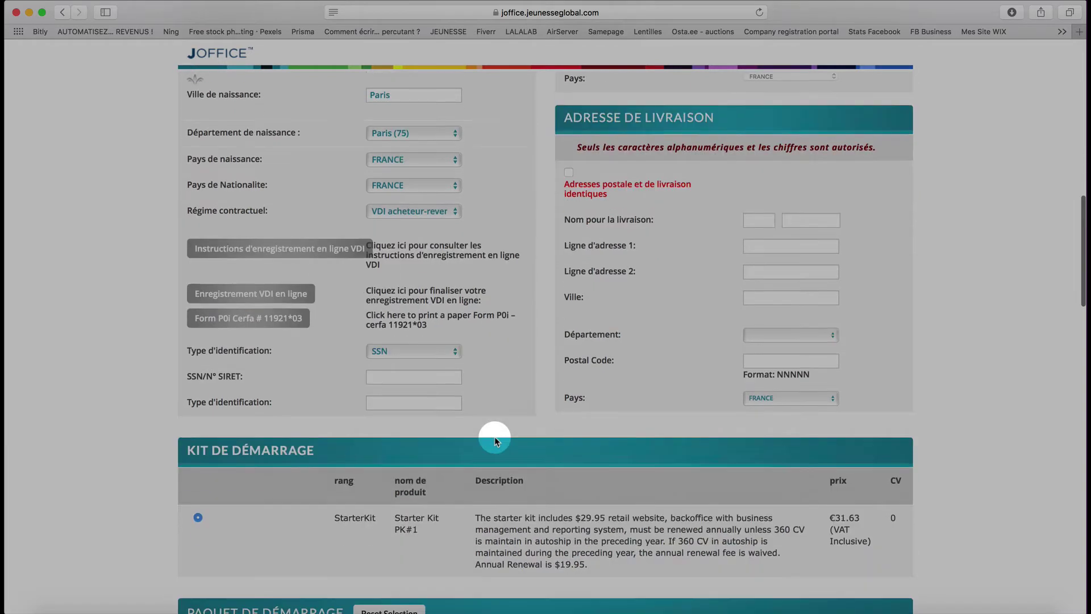
scroll(495, 442, "down", 1)
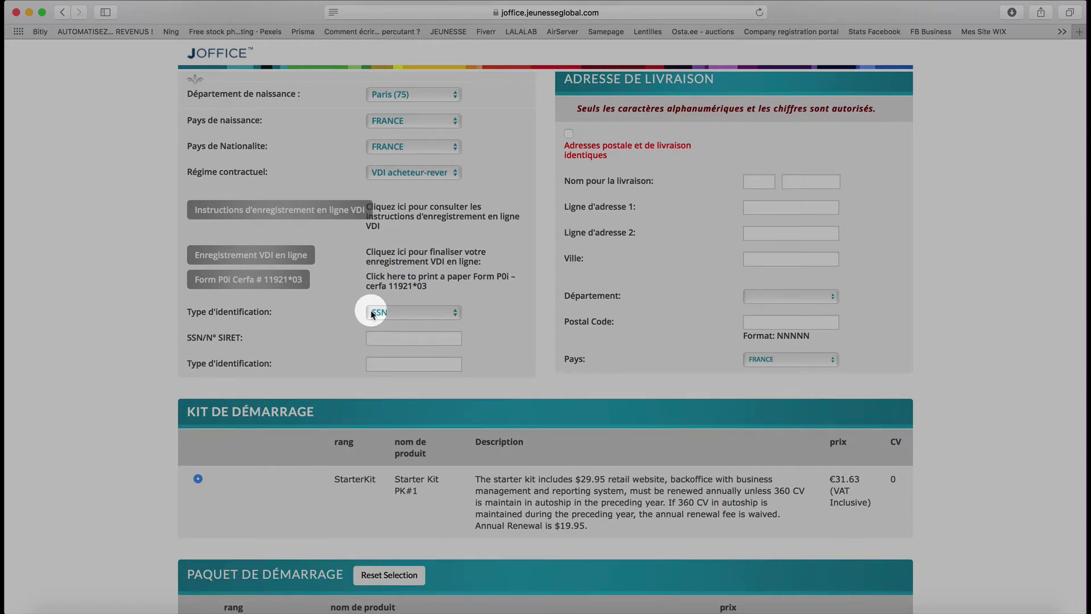
left_click(390, 338)
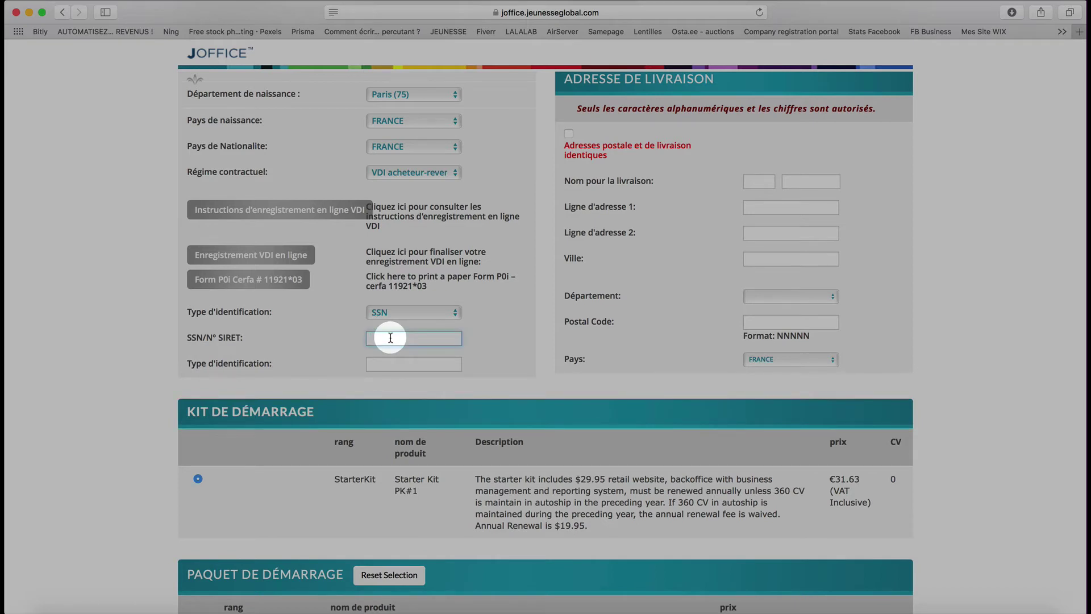
left_click(370, 364)
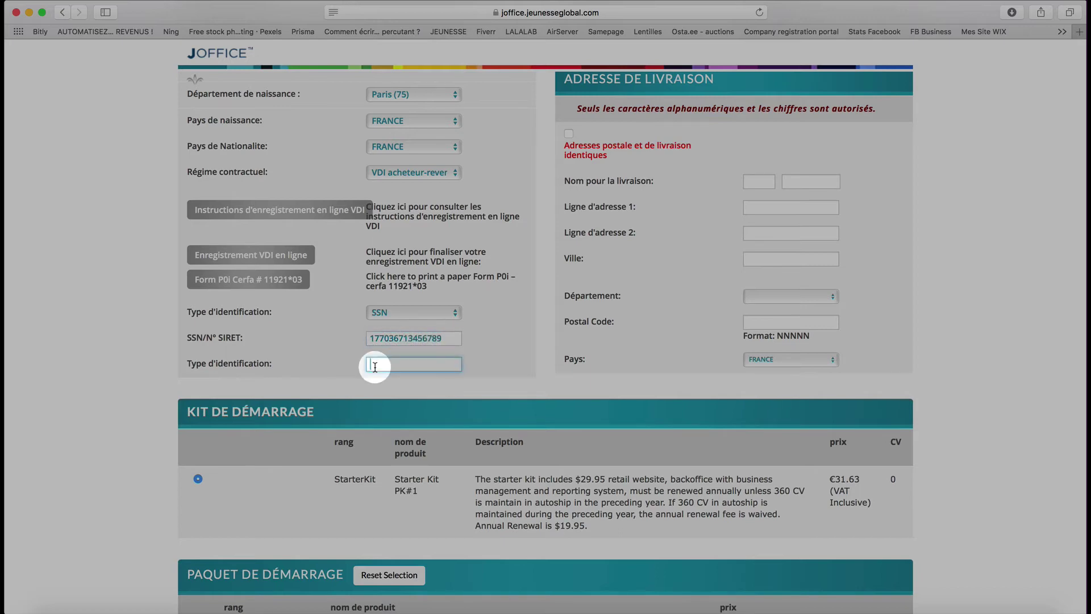
- Fill in the contact e-mail address and the landline phone number without dashes
scroll(511, 292, "up", 15)
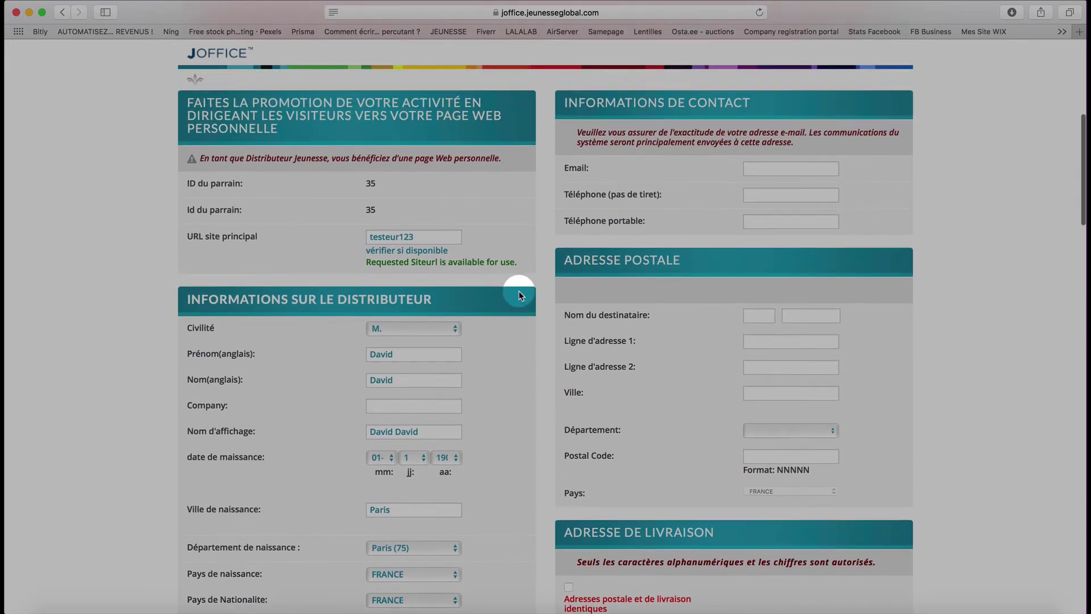
left_click(770, 169)
type("tes")
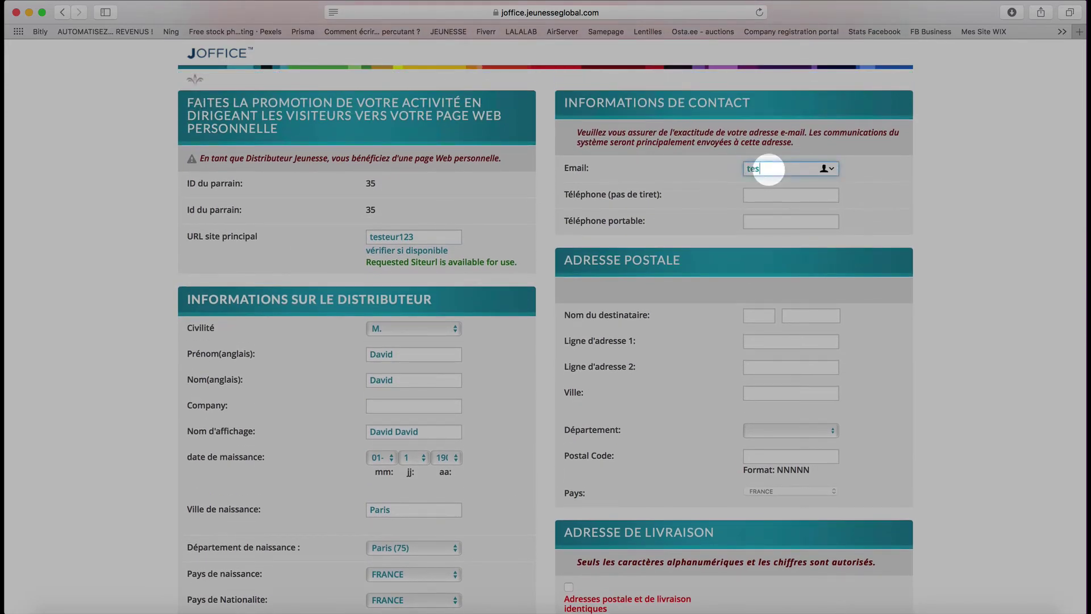
type("t@gmail.com")
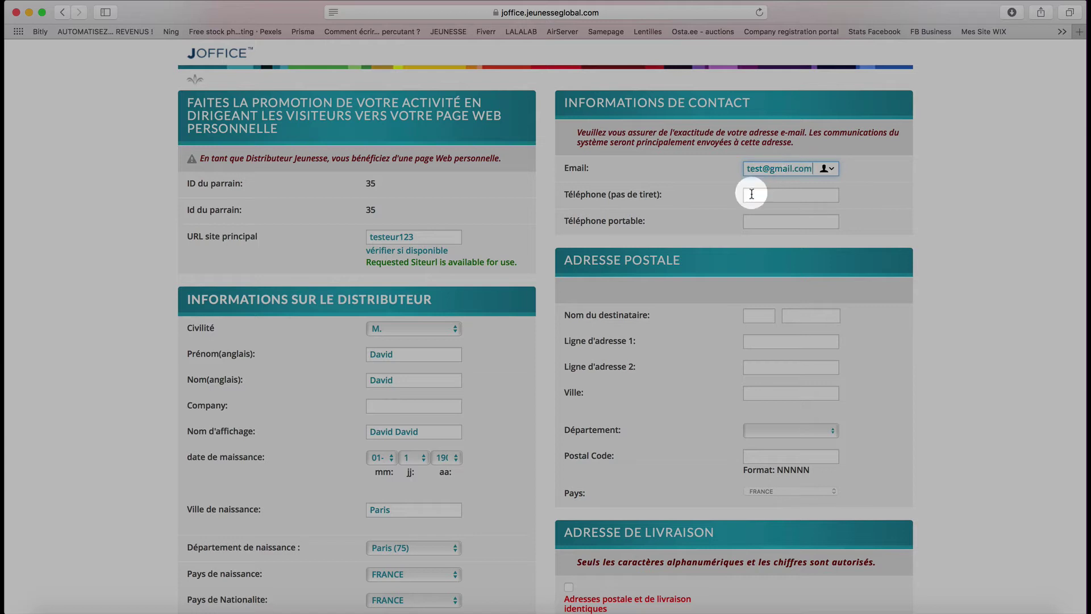
left_click(751, 194)
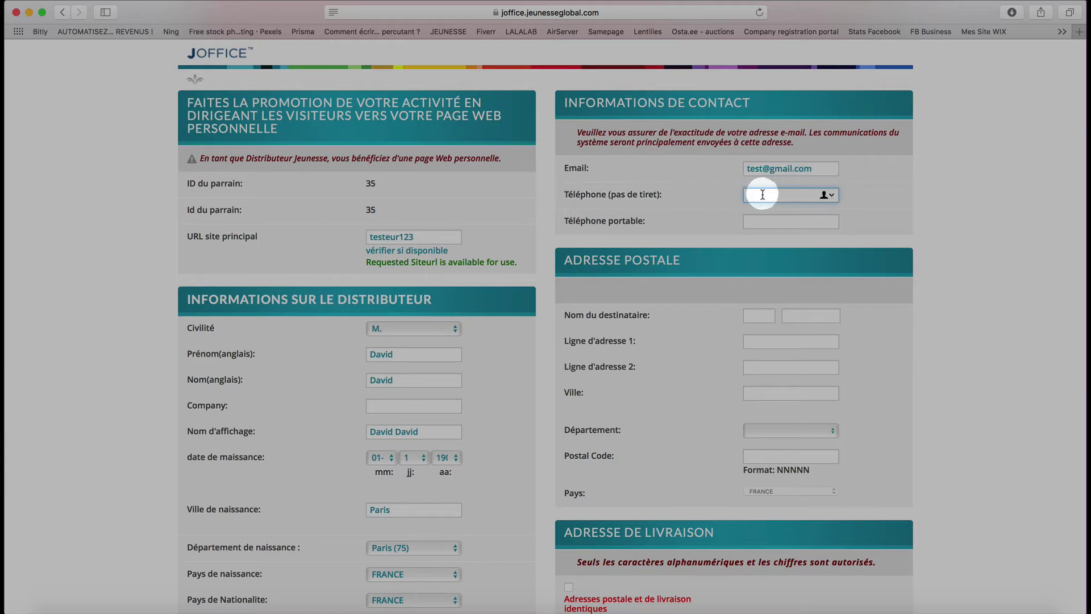
type("0606060606")
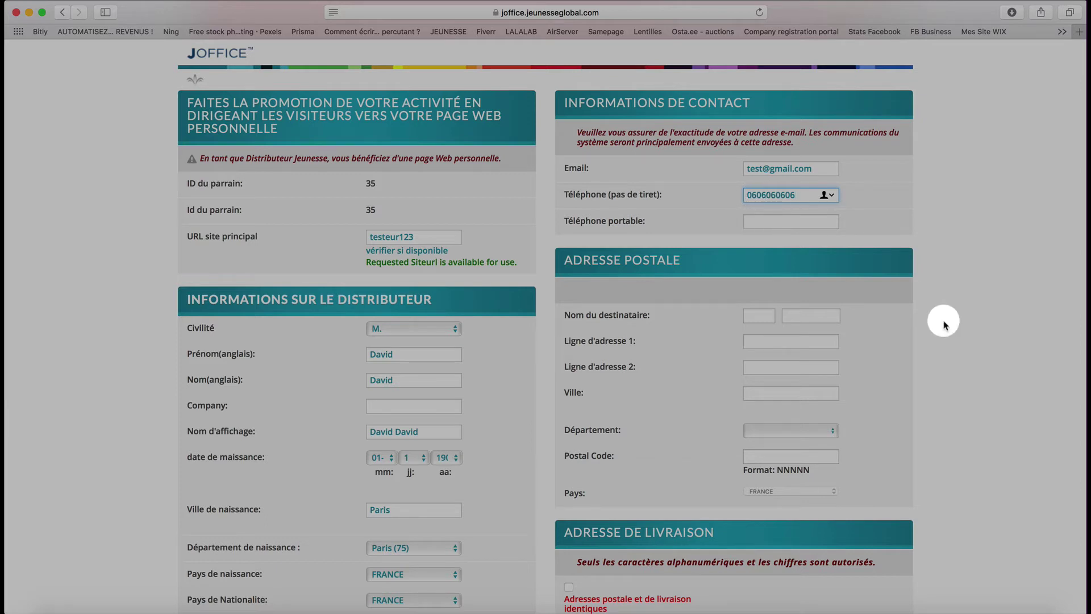
left_click(762, 316)
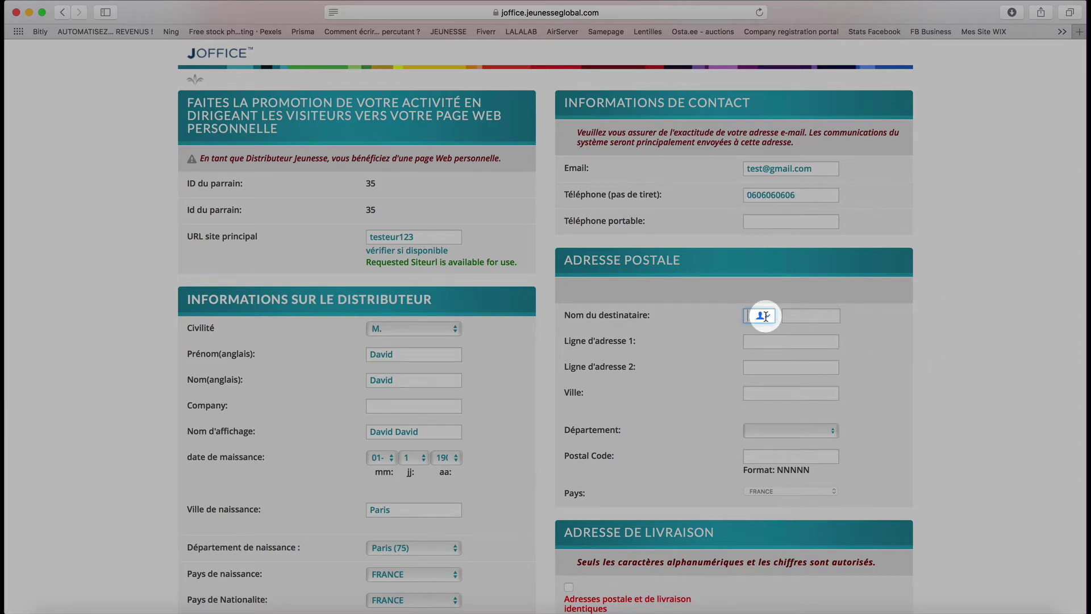
- Enter the postal recipient's name and the first street address line
type("David")
left_click(806, 310)
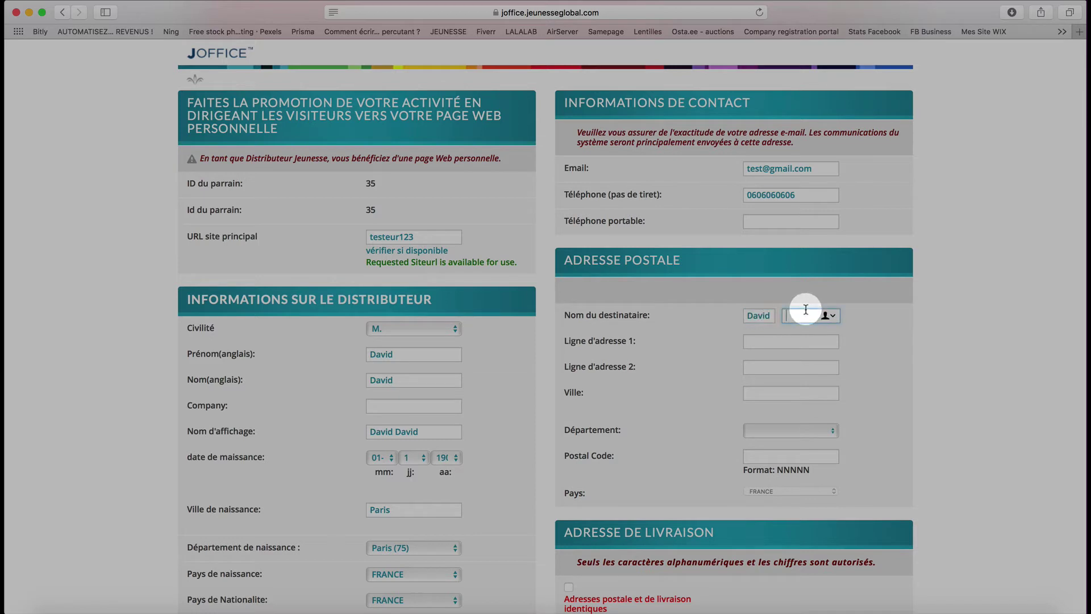
type("David")
left_click(769, 341)
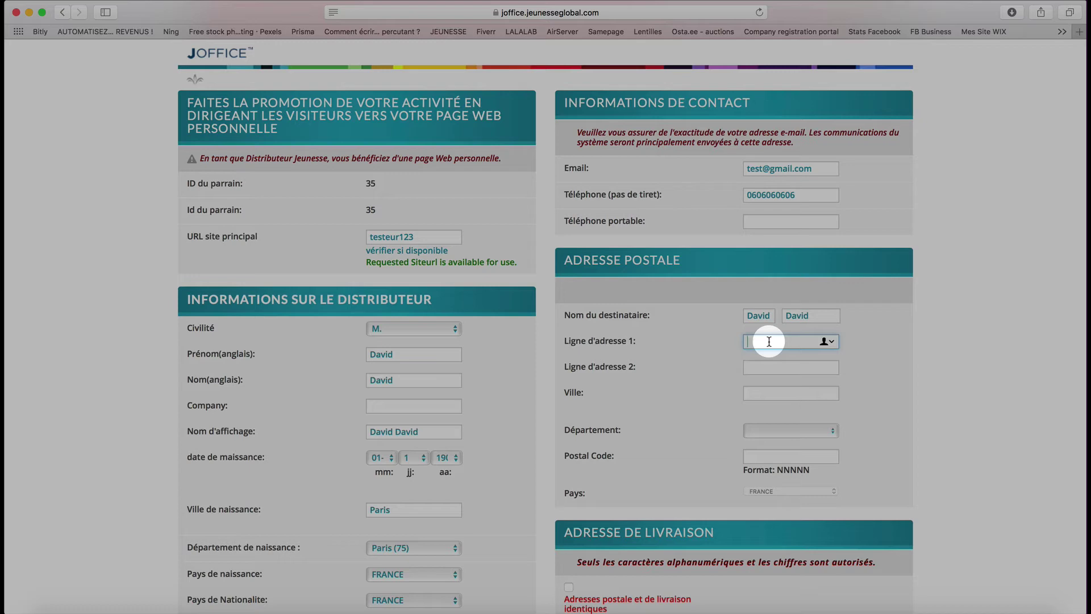
left_click(790, 342)
- Set the city to Paris, the department to Paris, and enter the postal code
left_click(762, 391)
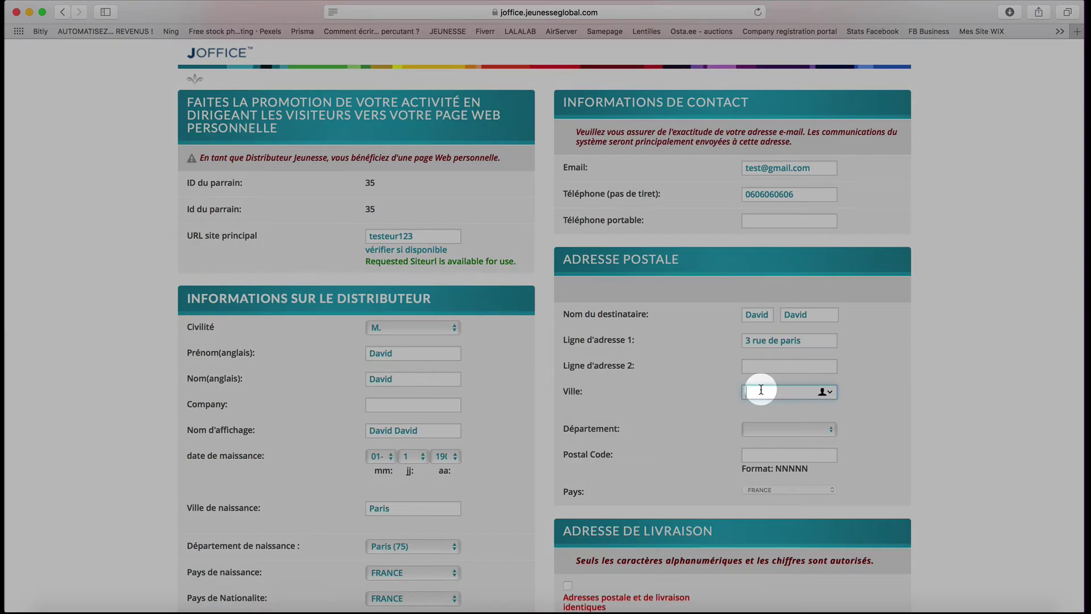
type("Paris")
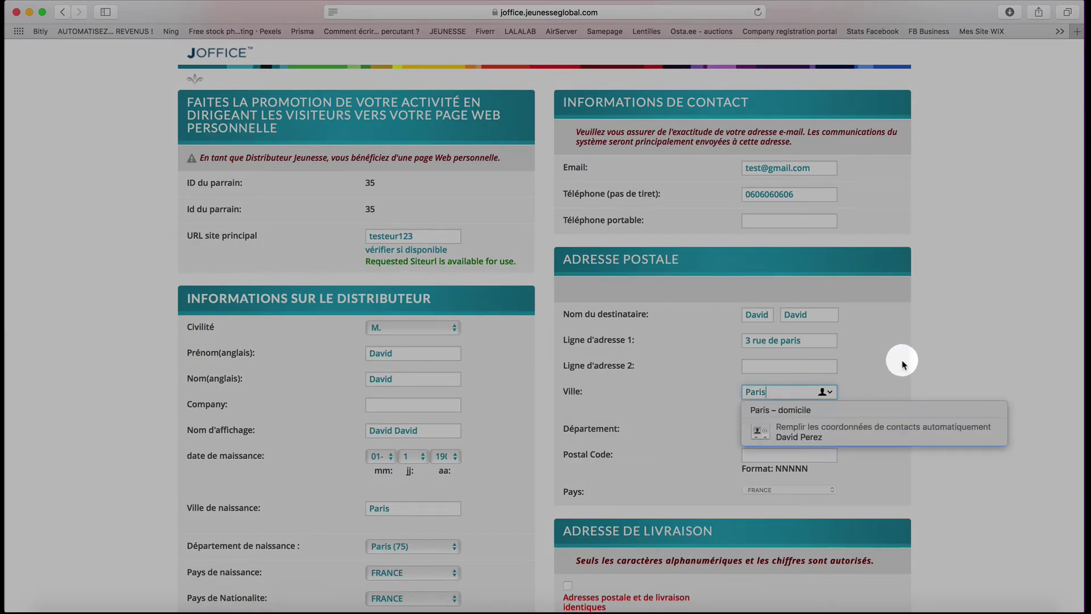
left_click(769, 427)
type("p")
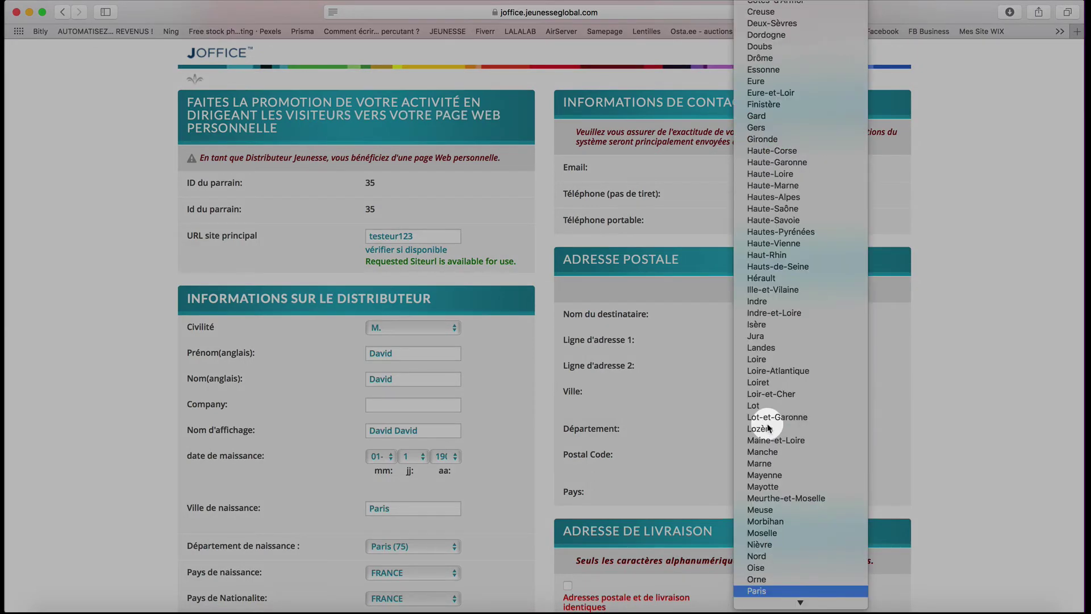
key("Return")
scroll(762, 444, "down", 4)
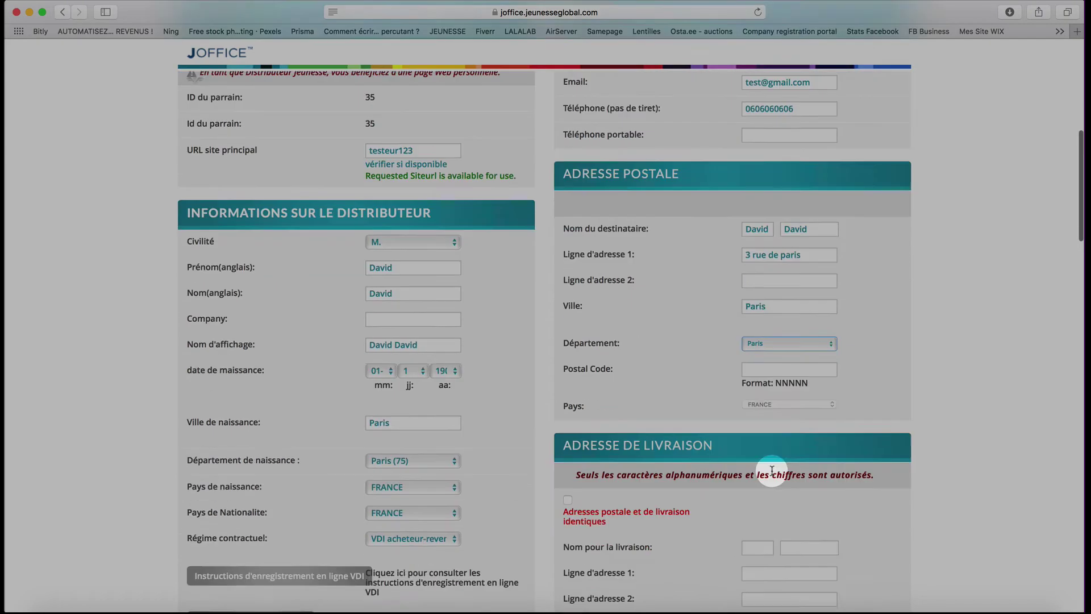
left_click(748, 345)
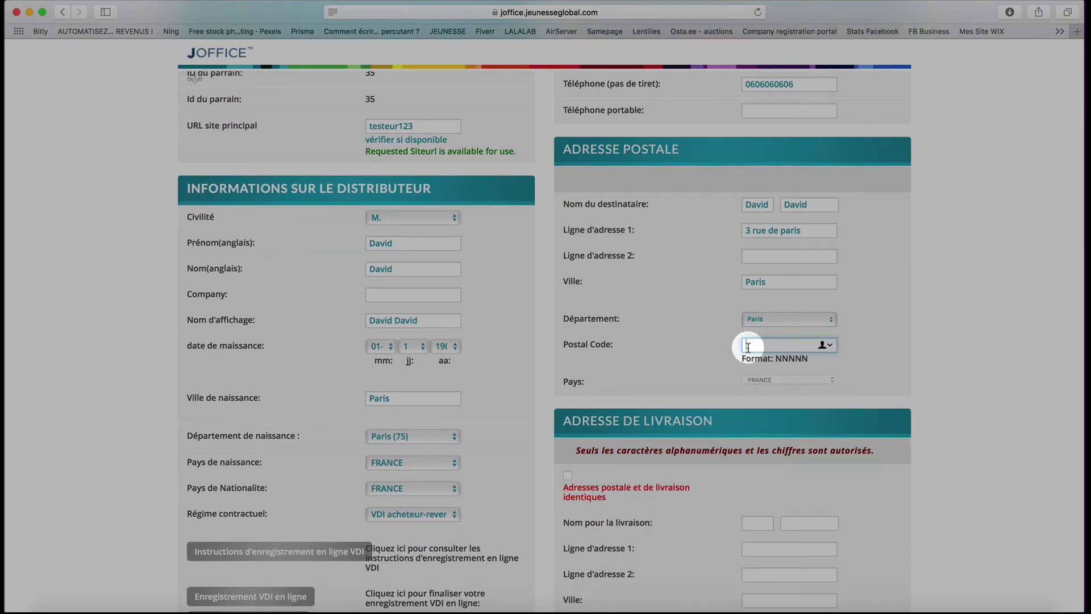
type("750")
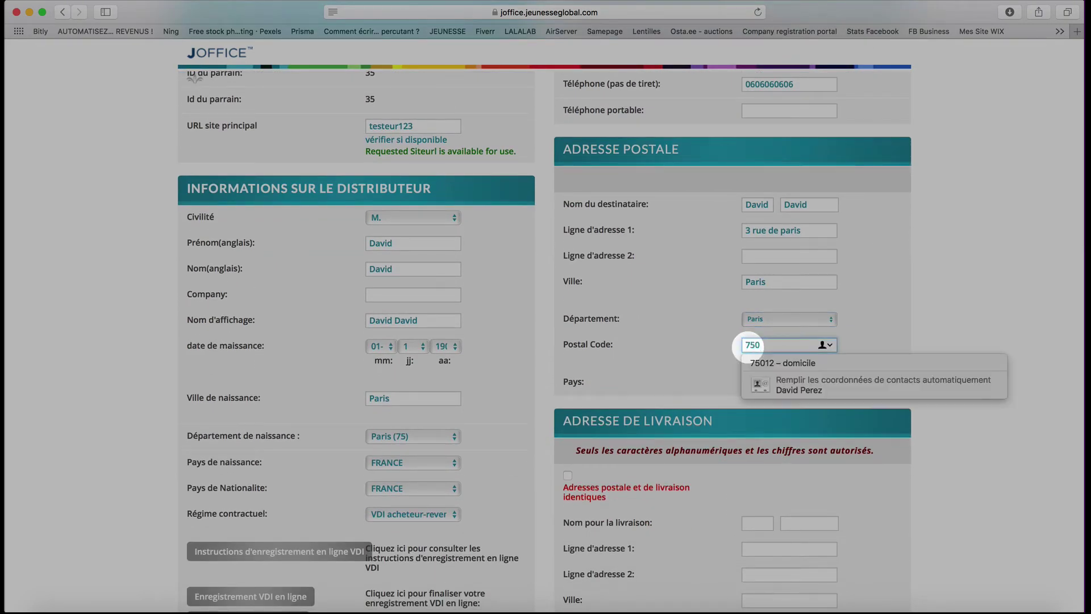
type("19")
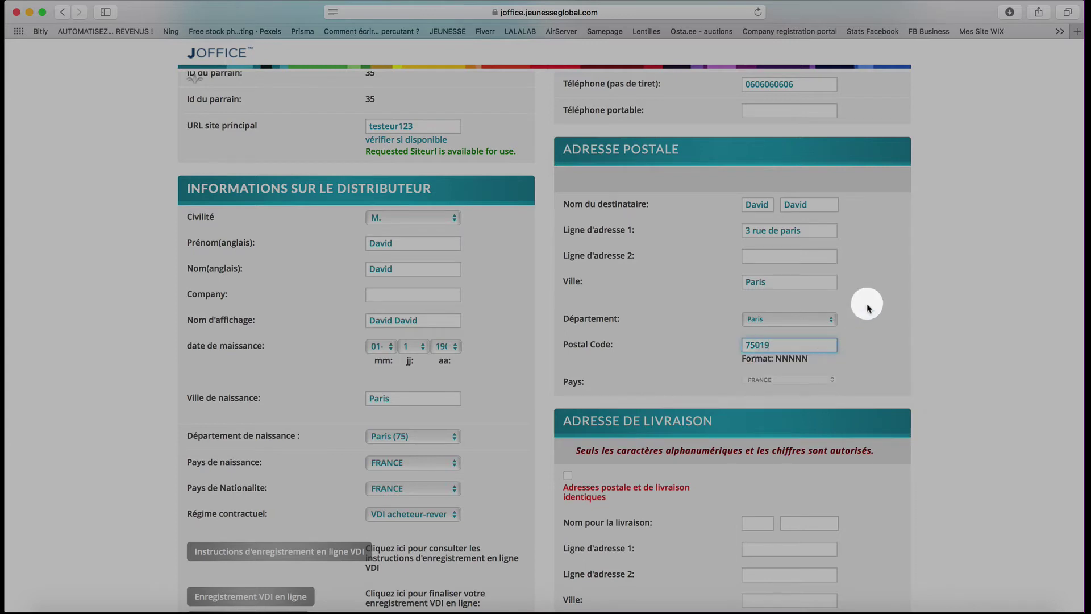
left_click(867, 307)
scroll(894, 408, "down", 1)
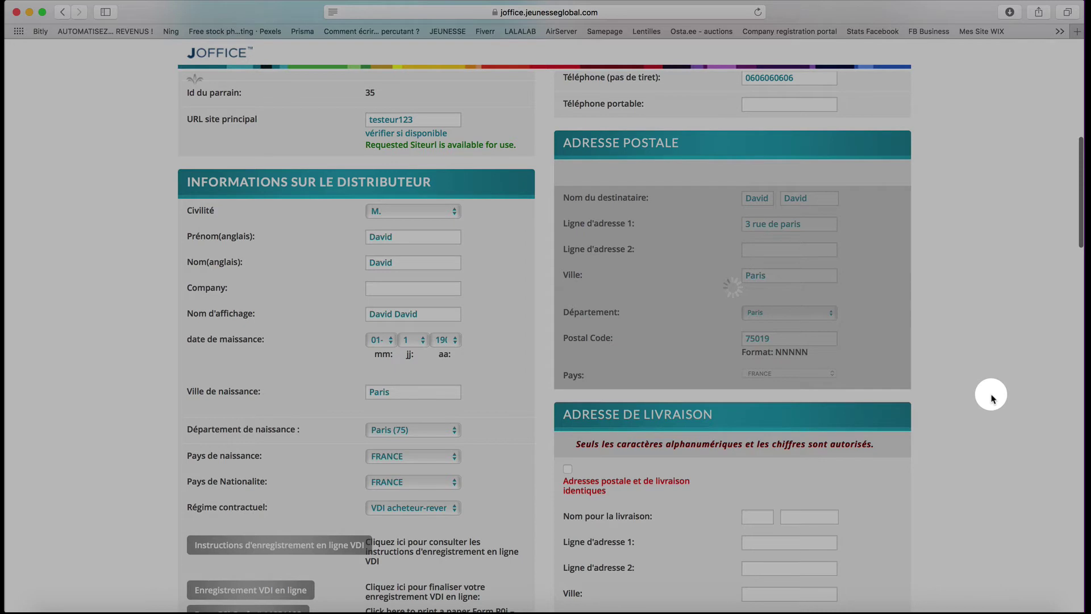
- Tick 'Adresses postale et de livraison identiques' so delivery copies the postal address
scroll(952, 431, "down", 2)
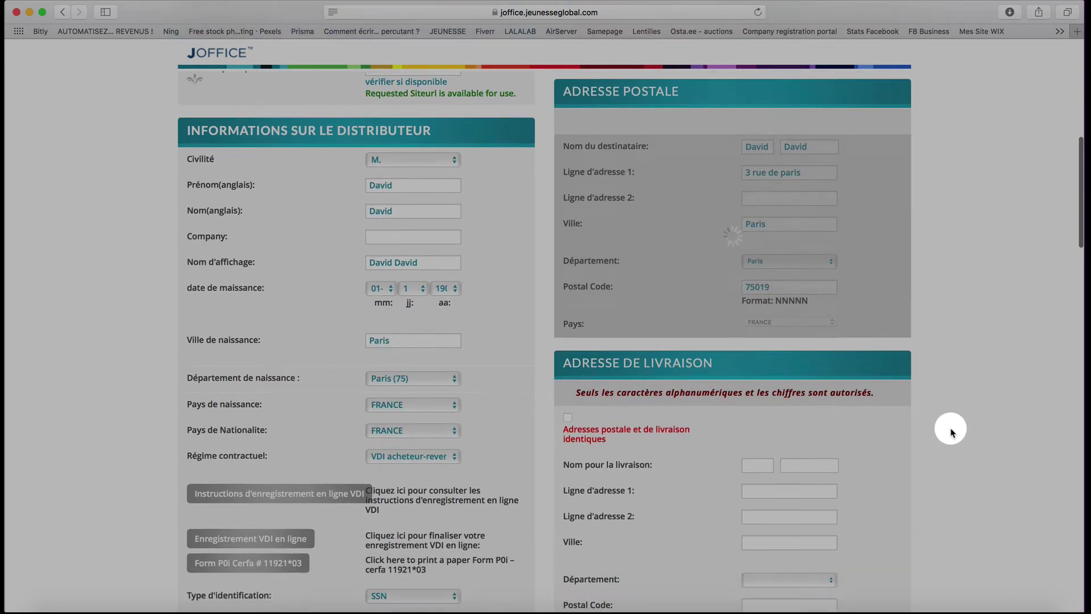
scroll(952, 431, "down", 4)
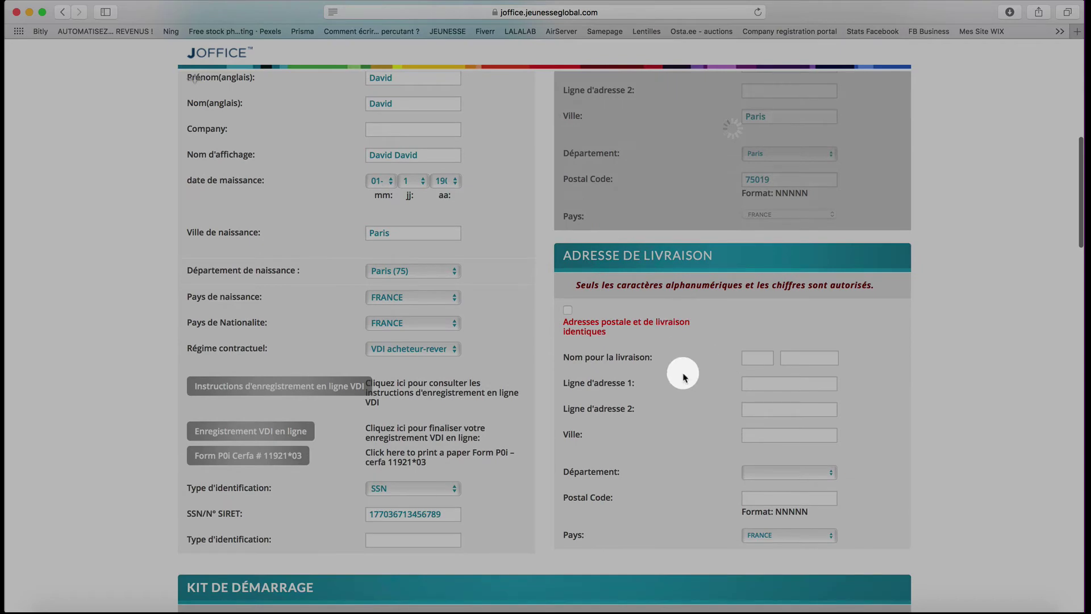
scroll(714, 399, "up", 3)
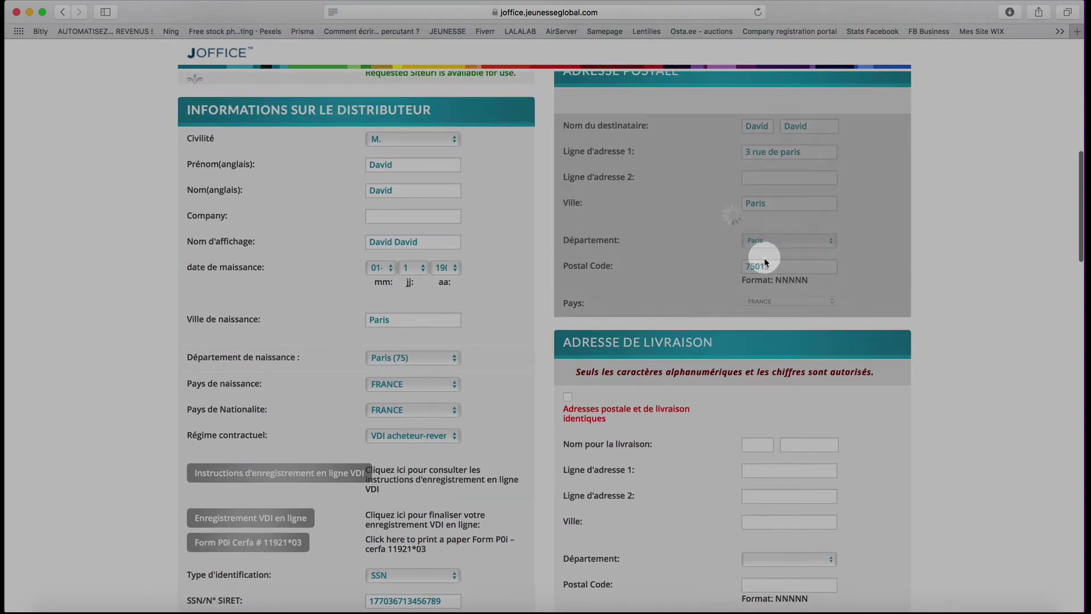
scroll(925, 449, "down", 3)
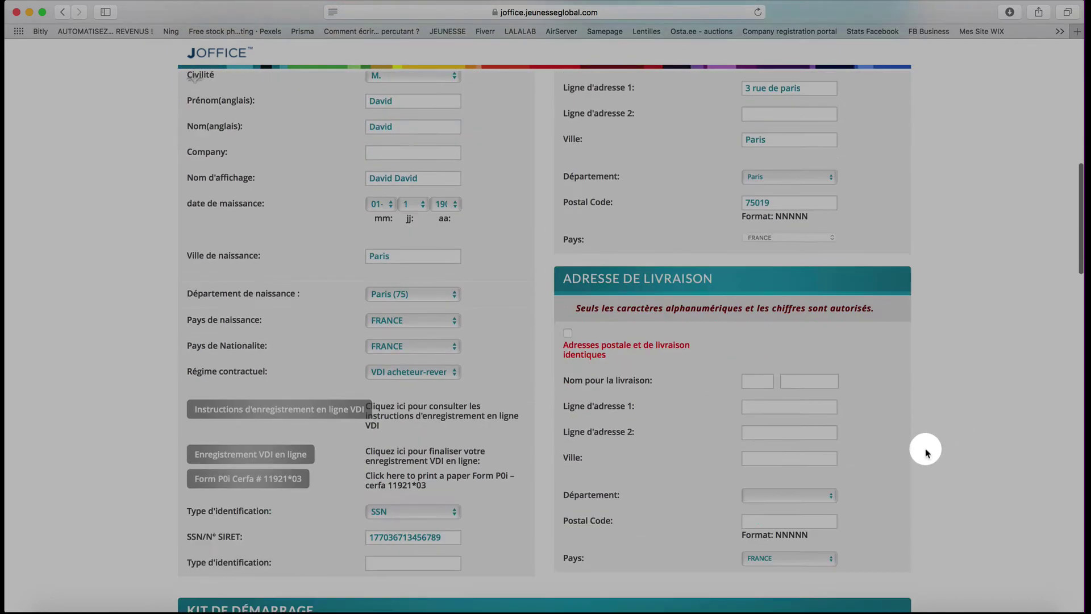
scroll(925, 449, "down", 2)
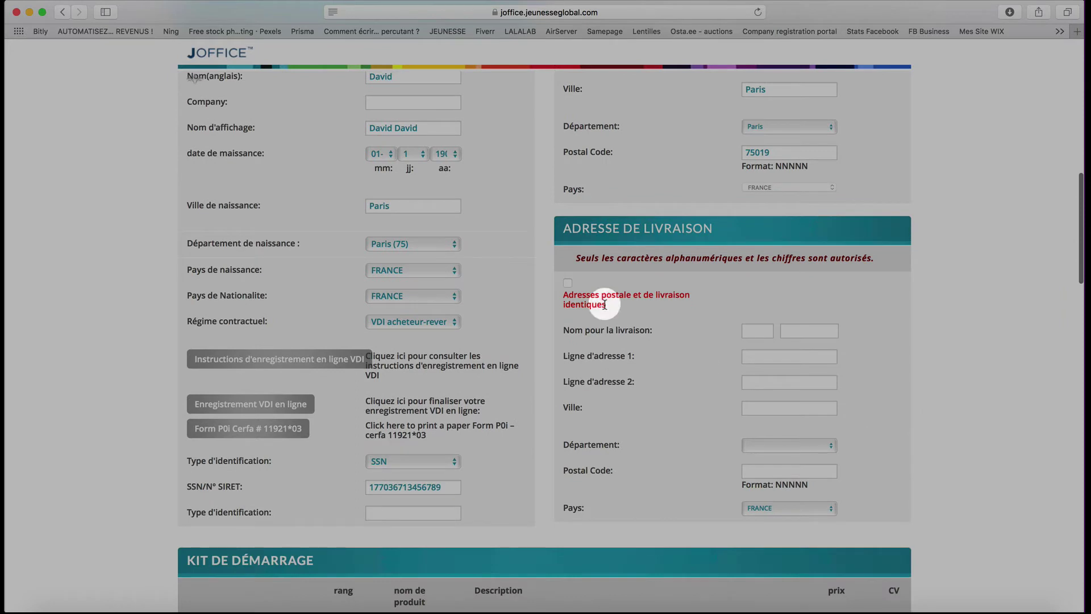
left_click(567, 284)
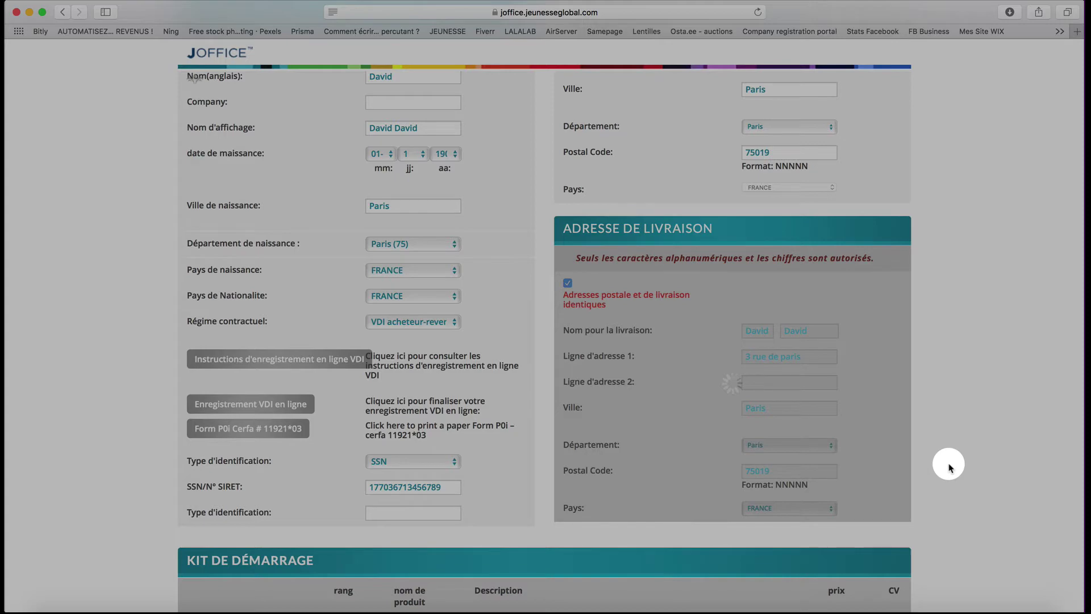
scroll(949, 467, "down", 12)
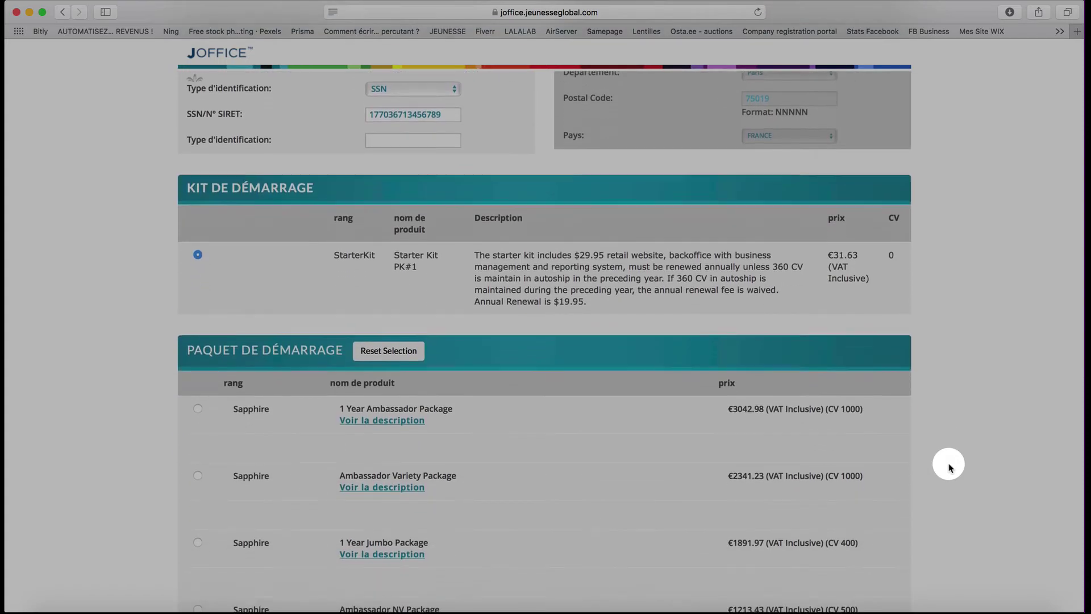
- Select the Ambassador Package (€1120.74, CV 500) and view its product description
scroll(949, 467, "down", 2)
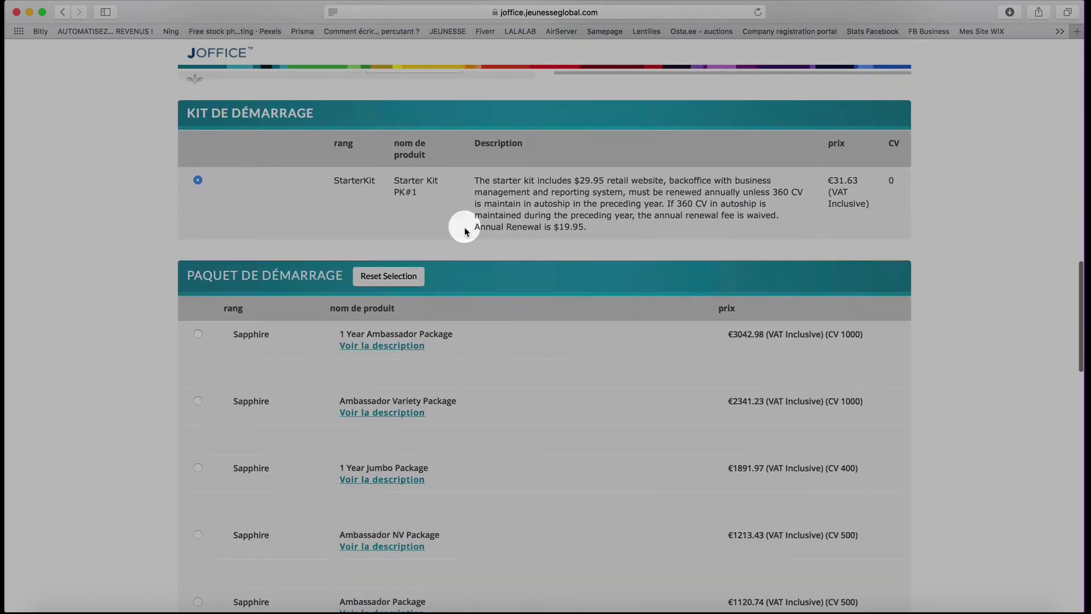
scroll(829, 182, "up", 14)
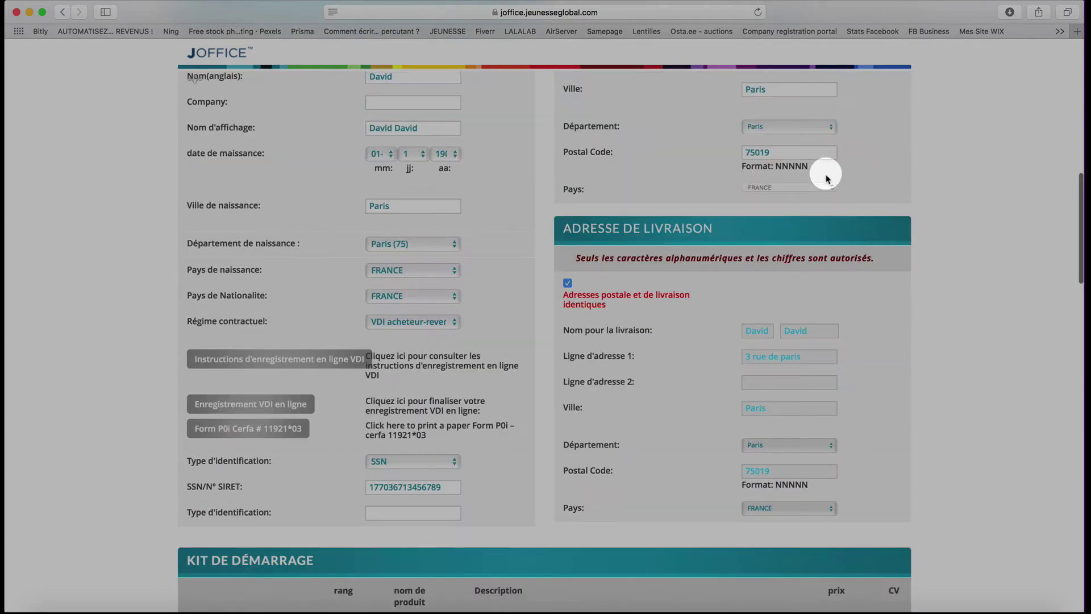
scroll(907, 301, "down", 18)
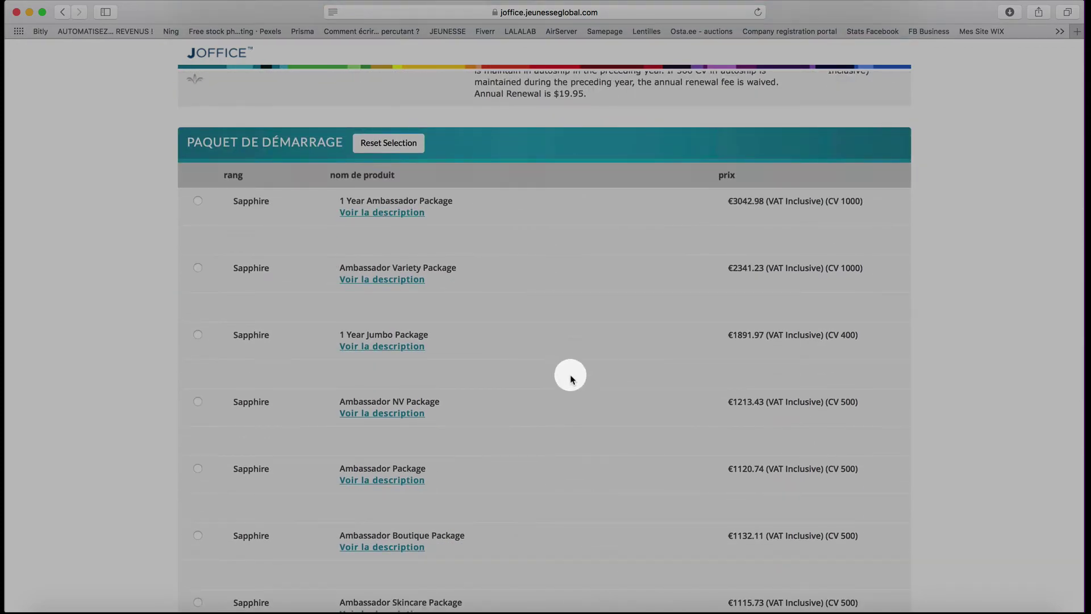
scroll(571, 379, "down", 1)
scroll(571, 379, "down", 3)
scroll(571, 379, "down", 3)
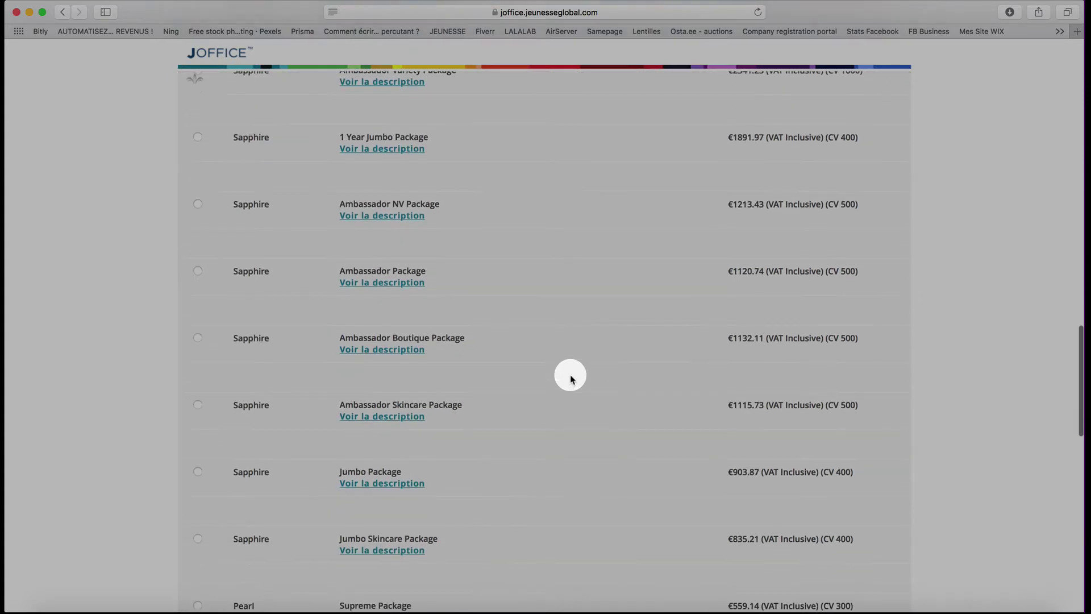
scroll(571, 379, "up", 2)
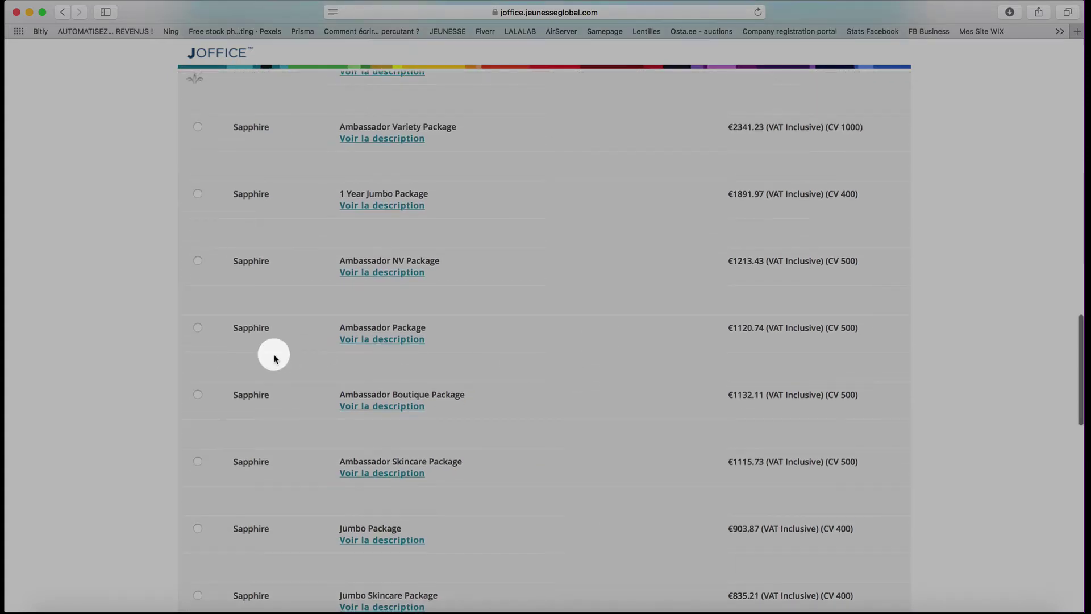
left_click(197, 328)
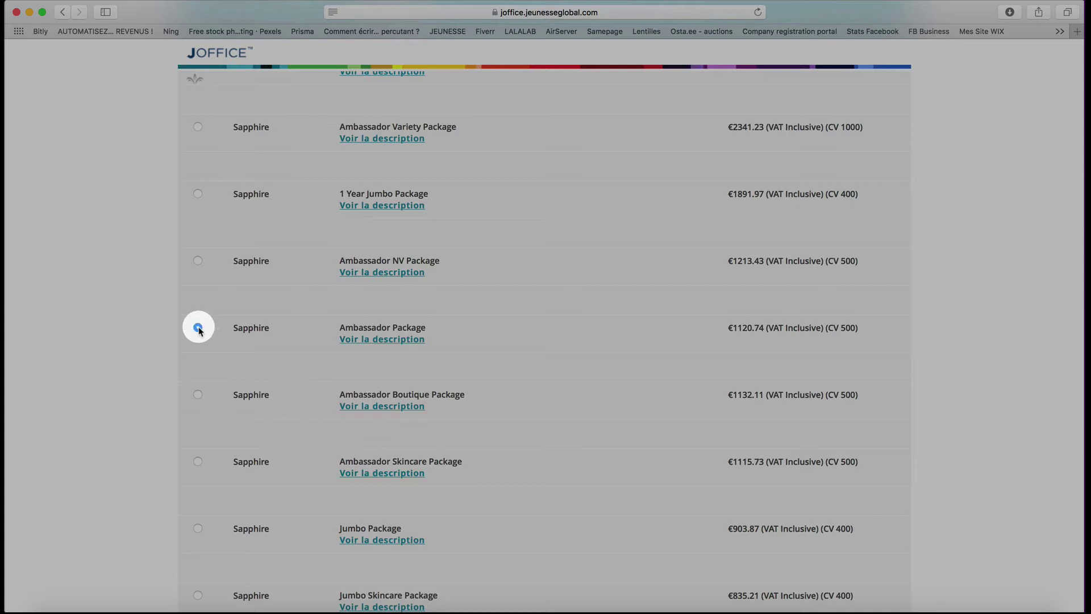
left_click(403, 340)
scroll(500, 462, "down", 3)
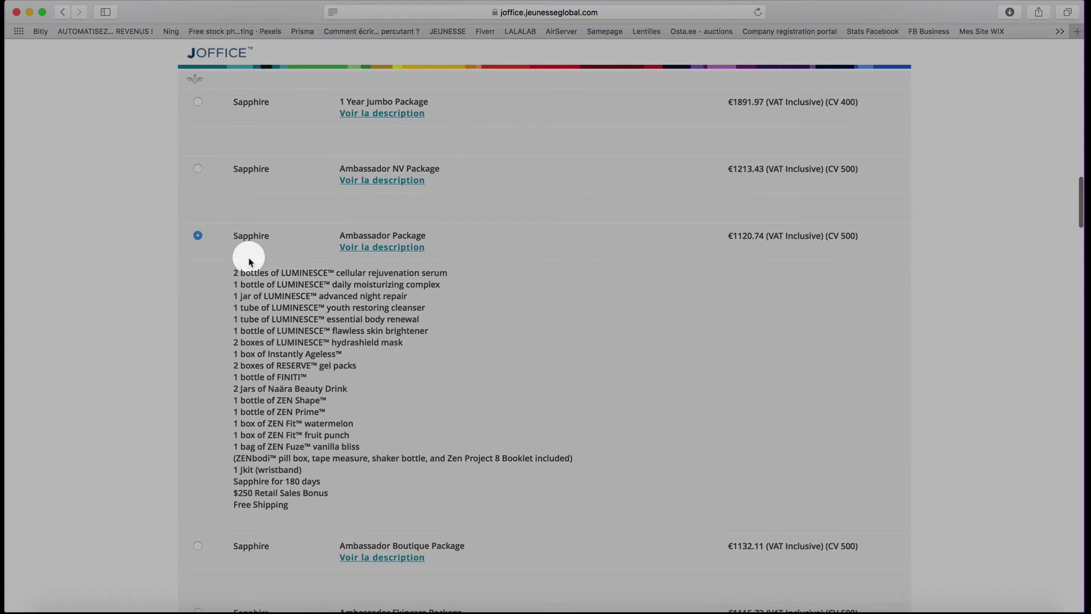
left_click_drag(250, 261, 322, 479)
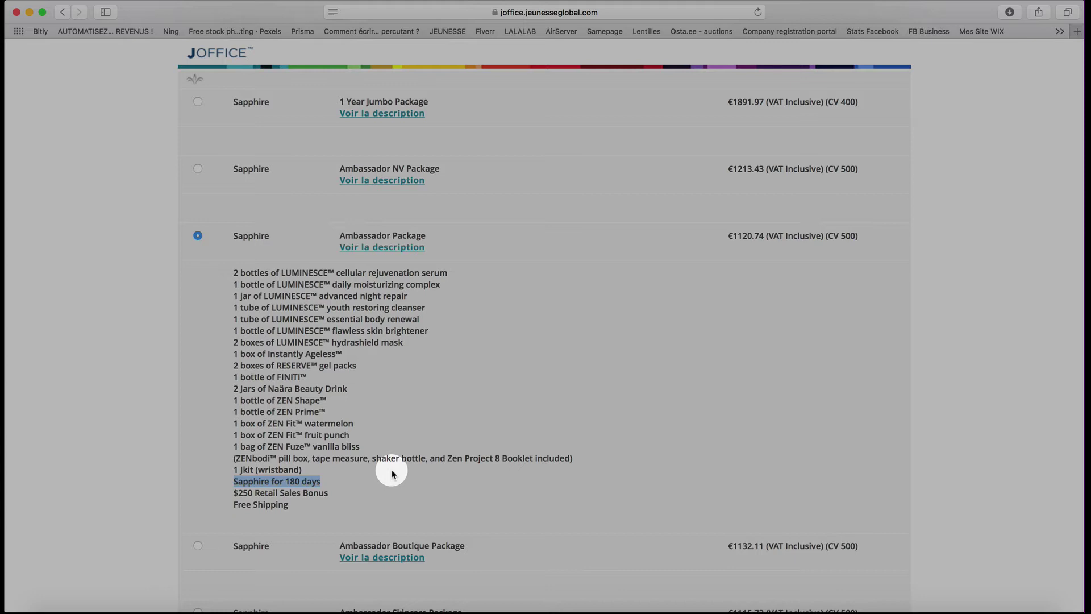
scroll(392, 473, "down", 2)
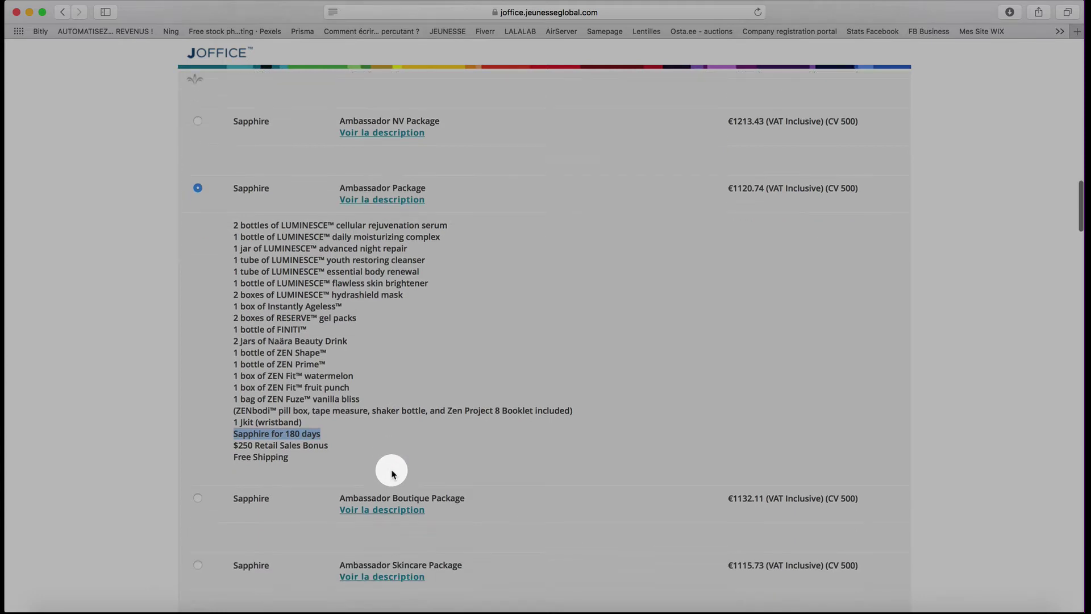
left_click_drag(234, 445, 336, 445)
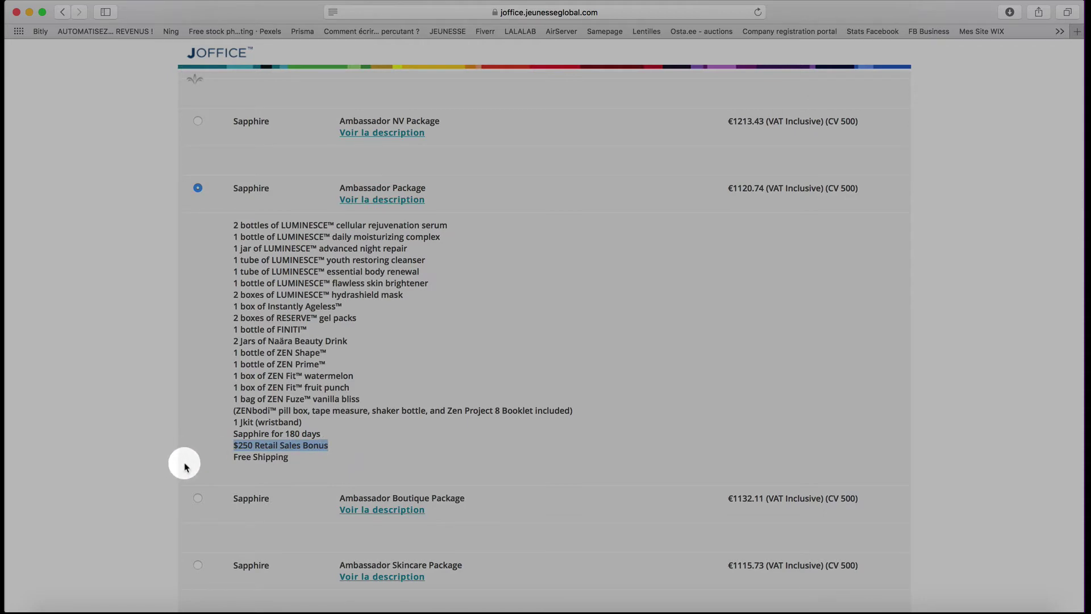
left_click_drag(234, 457, 291, 456)
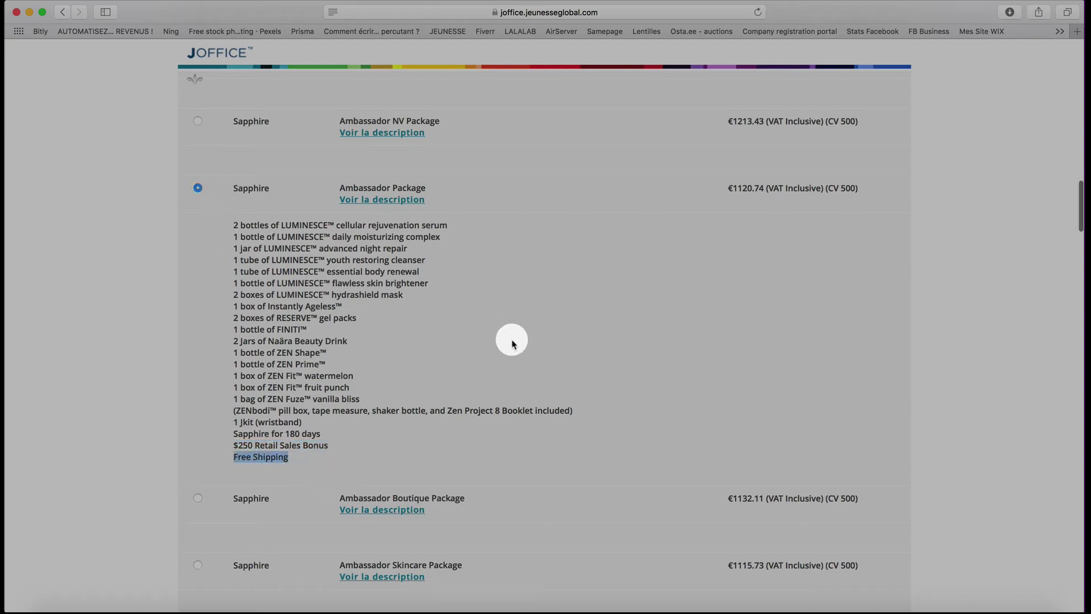
scroll(511, 343, "down", 15)
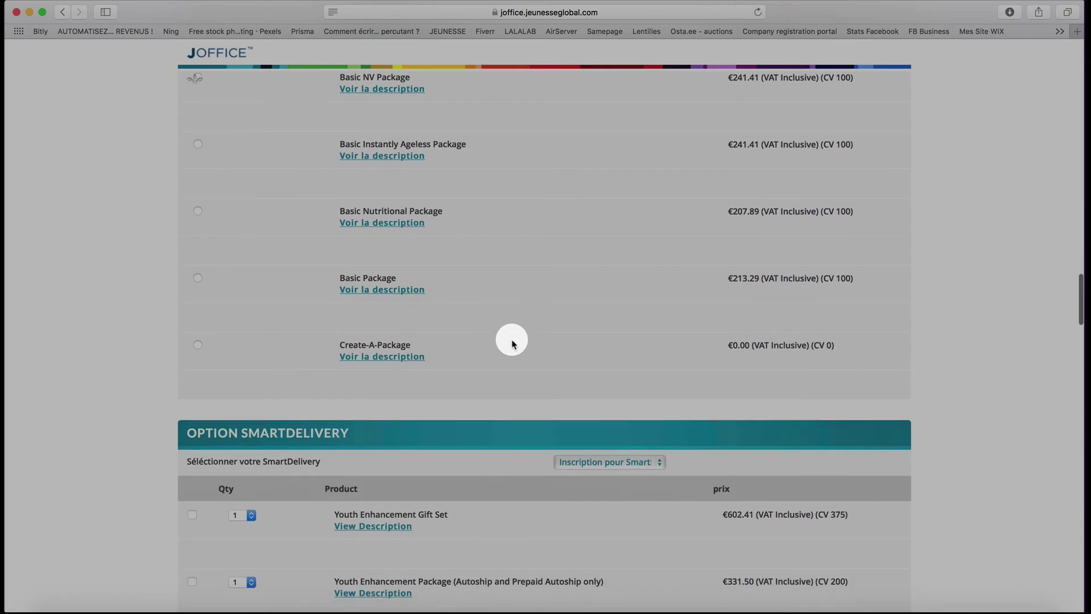
scroll(511, 343, "down", 7)
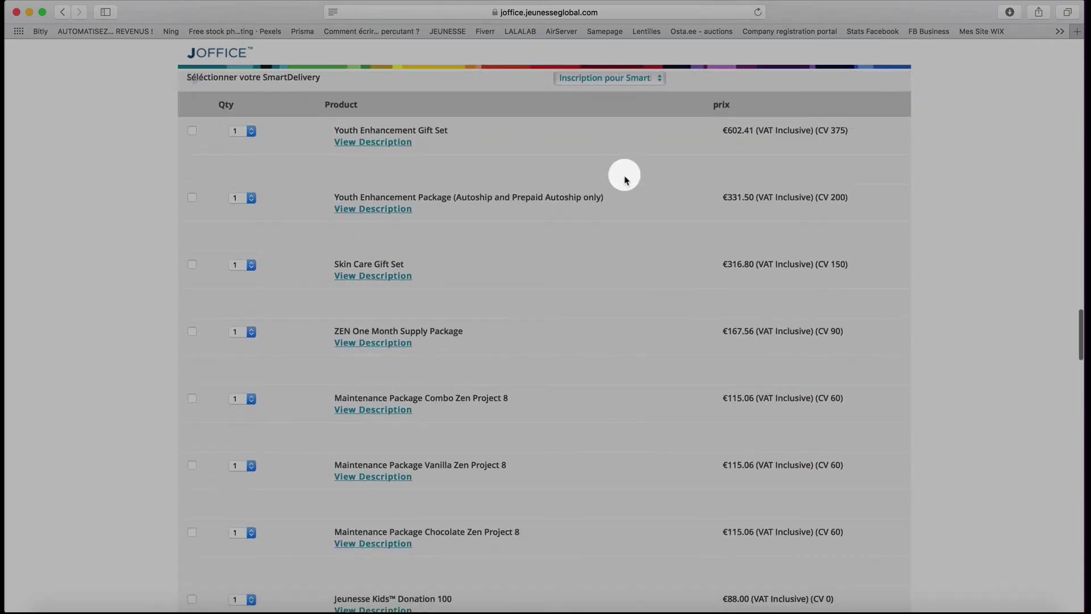
scroll(631, 227, "up", 2)
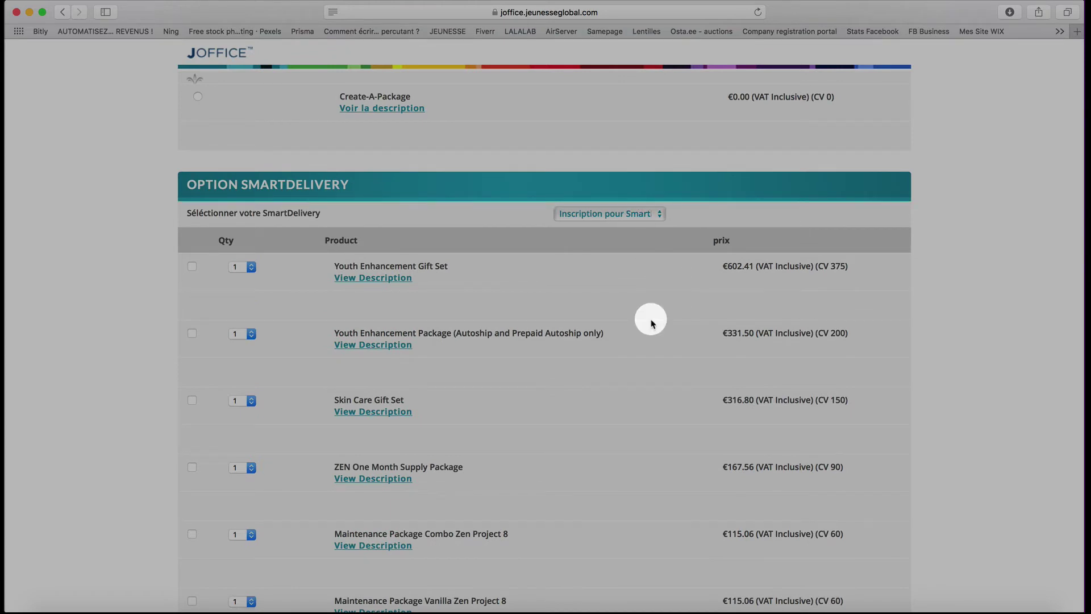
left_click_drag(847, 266, 816, 267)
left_click_drag(845, 400, 819, 401)
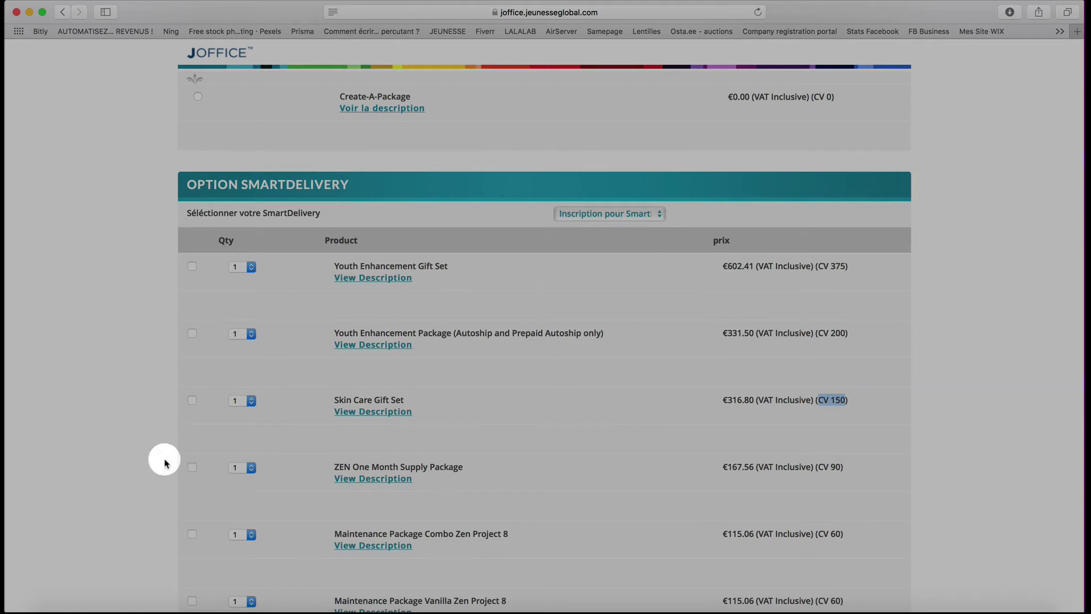
scroll(449, 492, "down", 5)
scroll(451, 492, "down", 5)
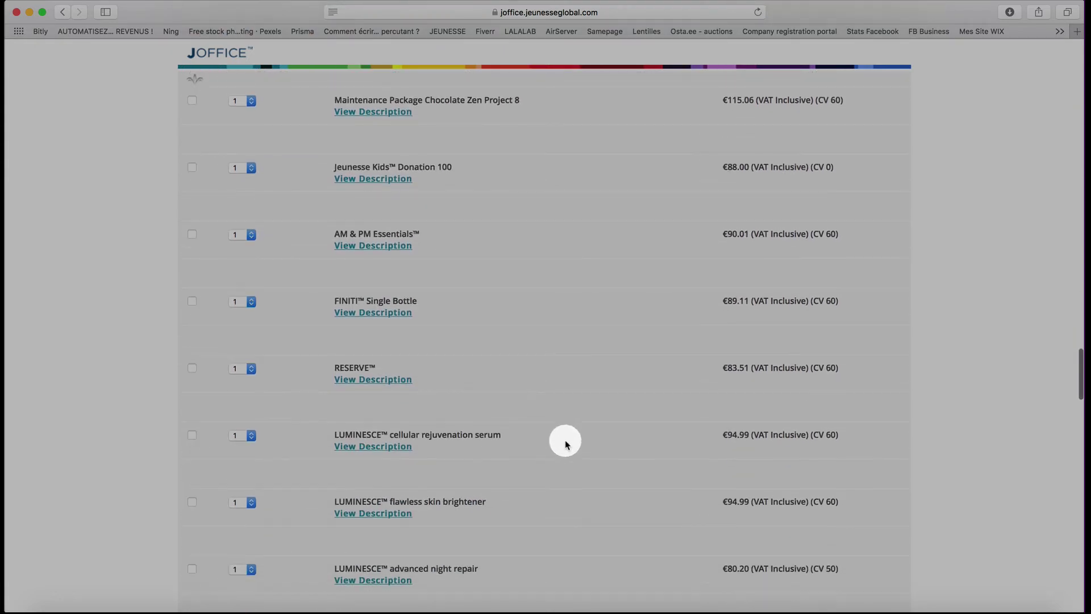
- Tick the LUMINESCE serum (€94.99, CV 60) for SmartDelivery and scroll to the page bottom
left_click(191, 436)
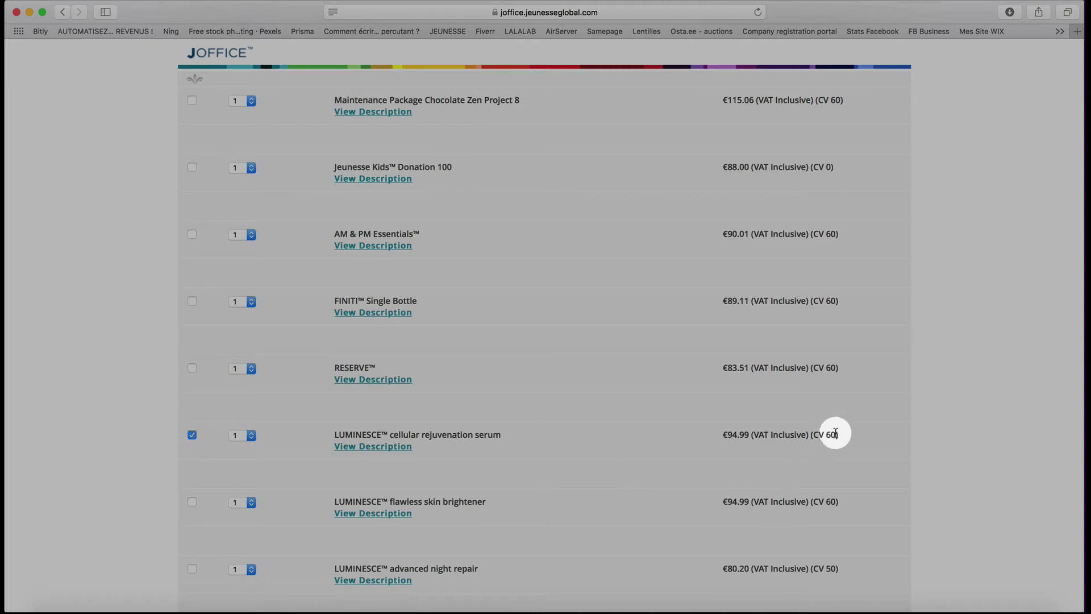
left_click_drag(835, 435, 813, 435)
left_click(620, 465)
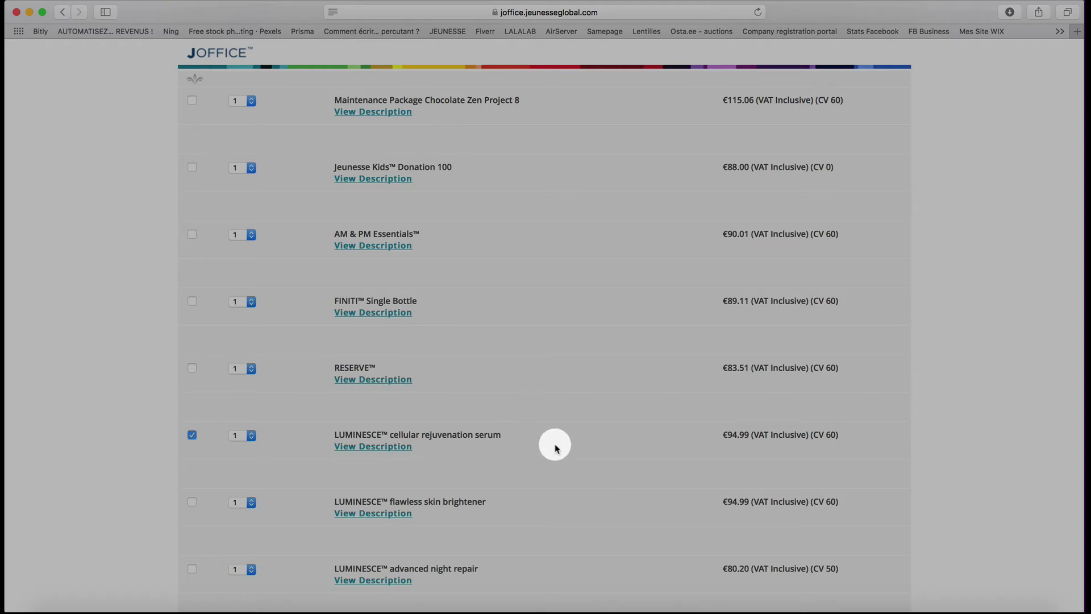
scroll(555, 444, "down", 5)
scroll(555, 449, "down", 20)
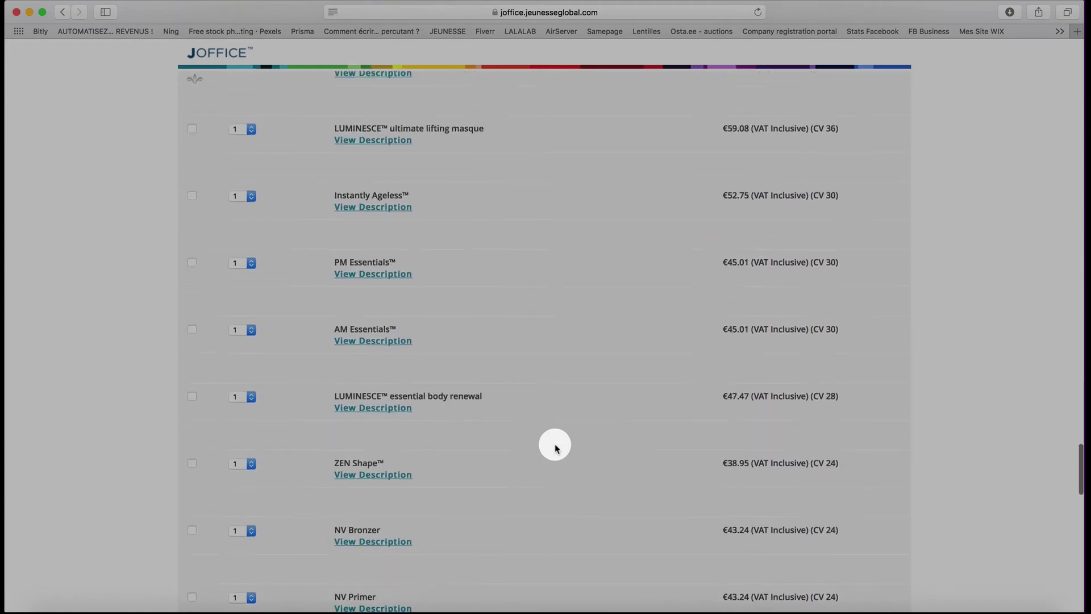
scroll(556, 448, "down", 8)
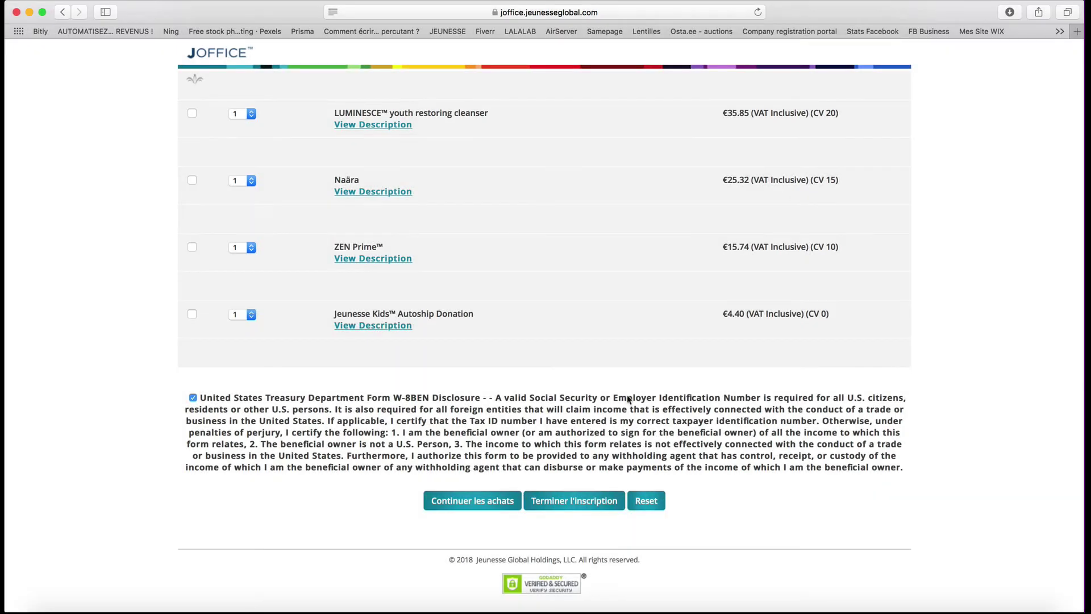
- Submit the registration, keep the entered address over the suggestion, and acknowledge the 25 USD return-fee warning
left_click(571, 503)
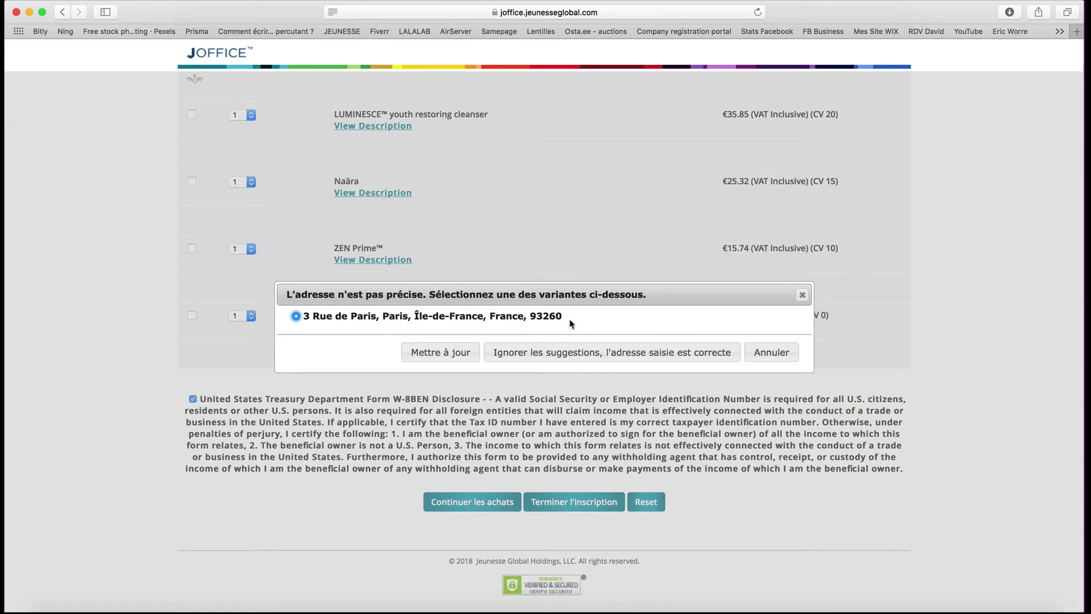
left_click(598, 319)
left_click(568, 358)
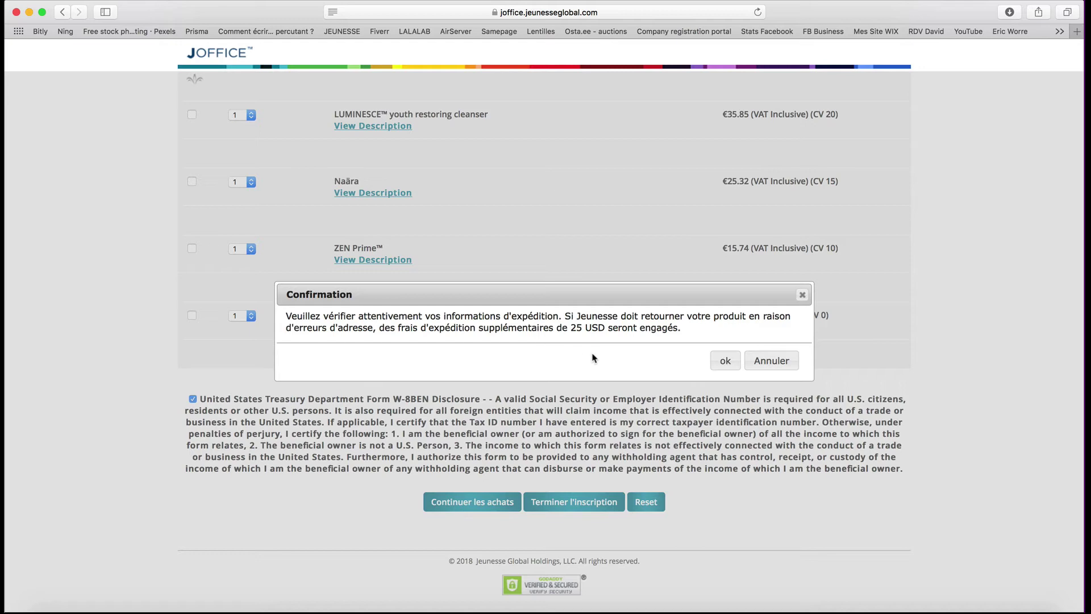
left_click(723, 362)
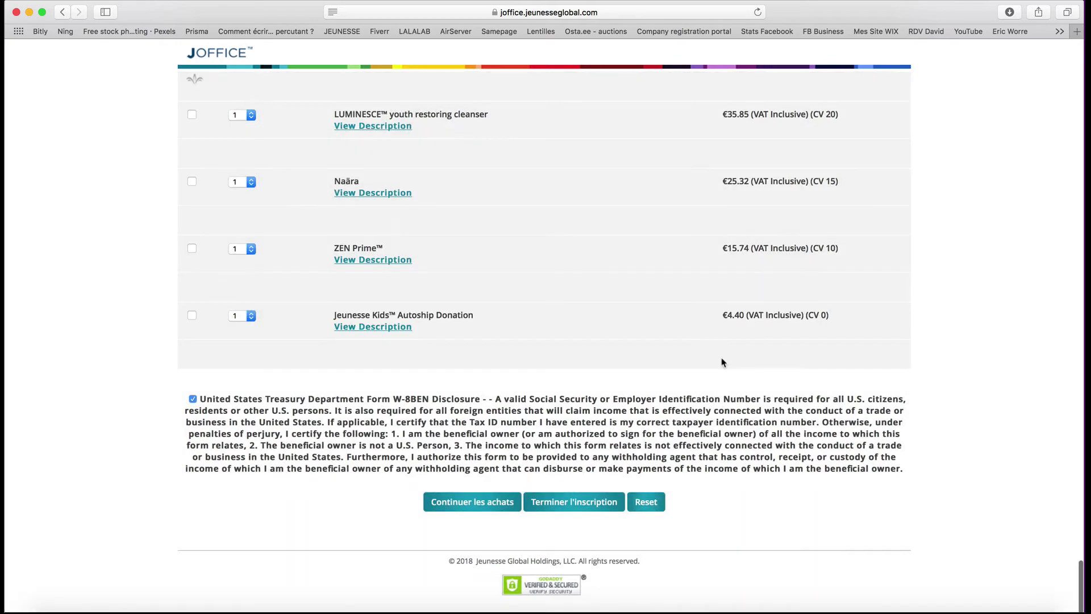
- Submit the registration, then scroll back down to the rejected SSN/N° SIRET field
left_click(581, 506)
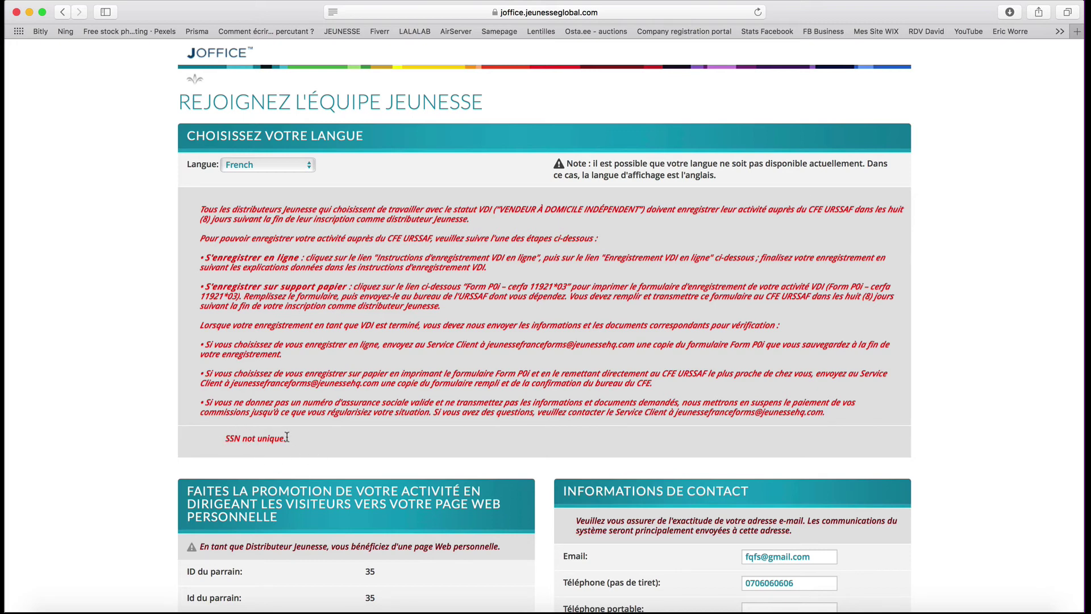
scroll(474, 523, "down", 5)
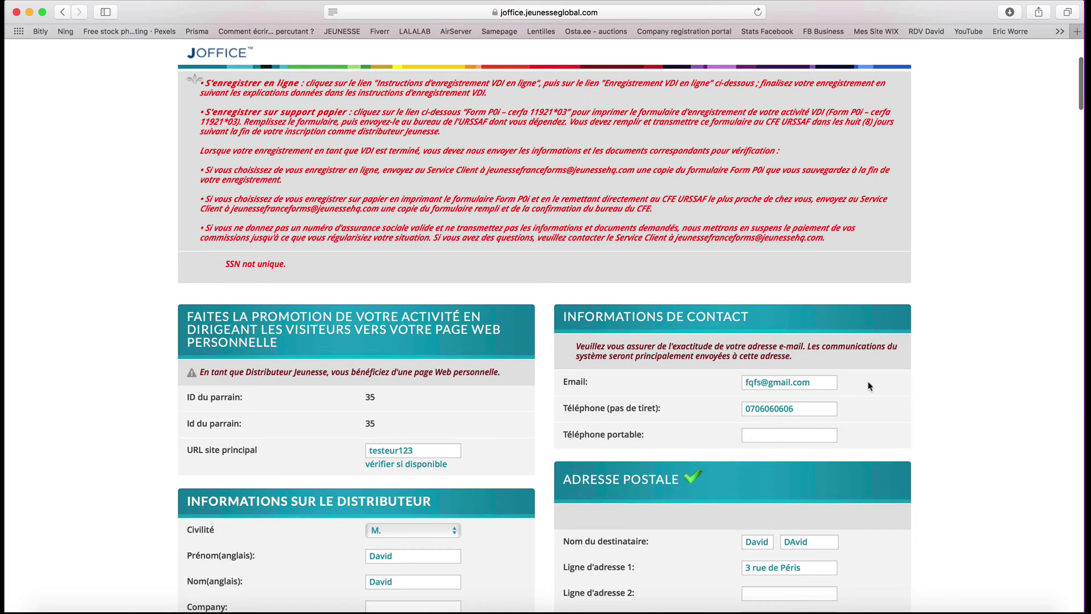
scroll(839, 462, "down", 6)
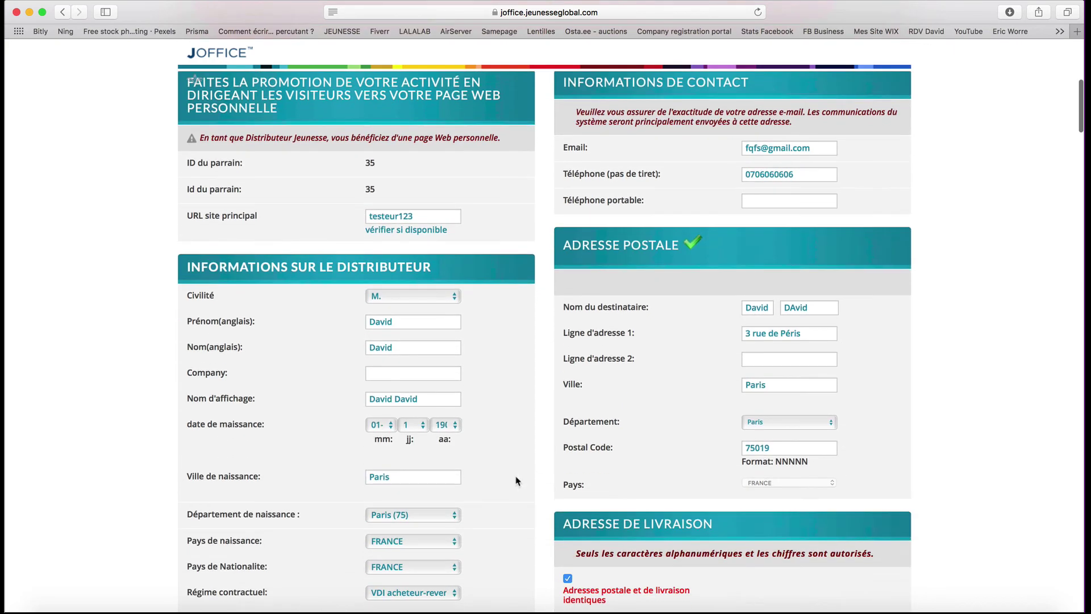
scroll(517, 480, "down", 6)
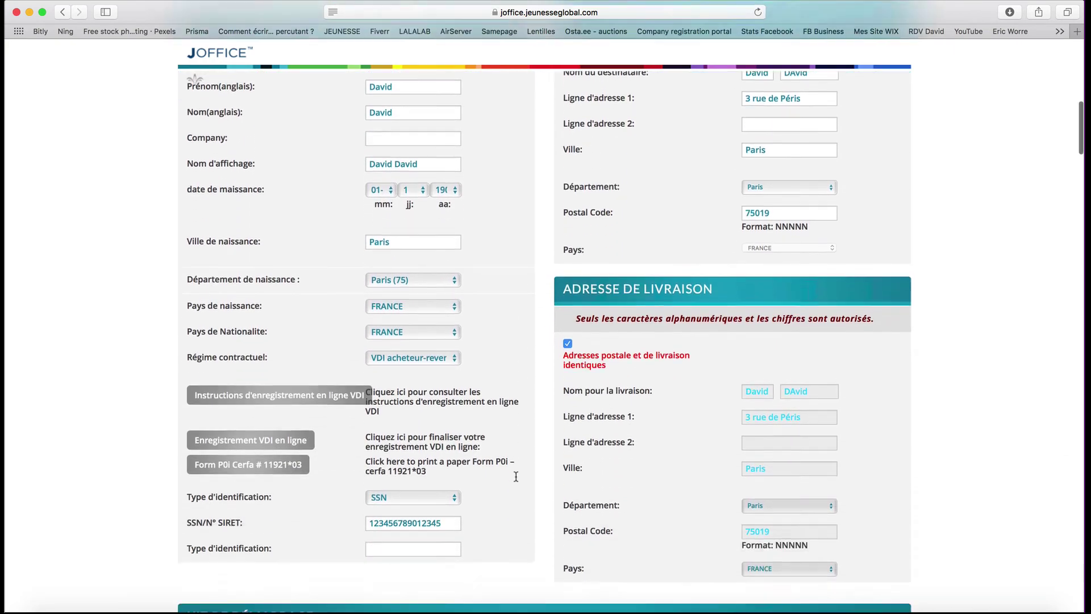
scroll(516, 476, "down", 2)
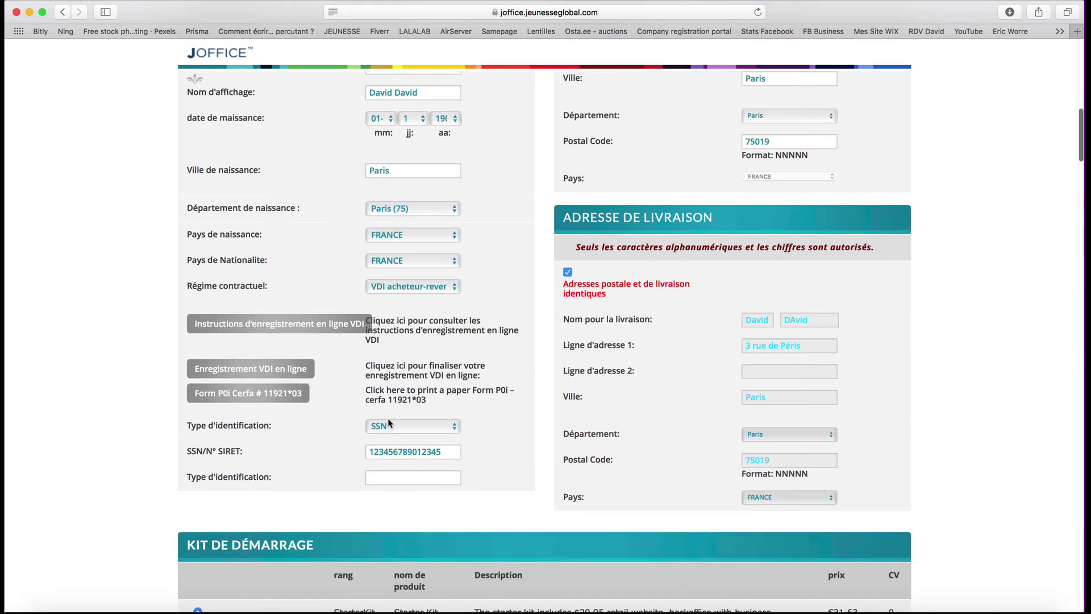
- Change the SSN/N° SIRET number's final digit to 8 and scroll to the form's bottom buttons
left_click(445, 452)
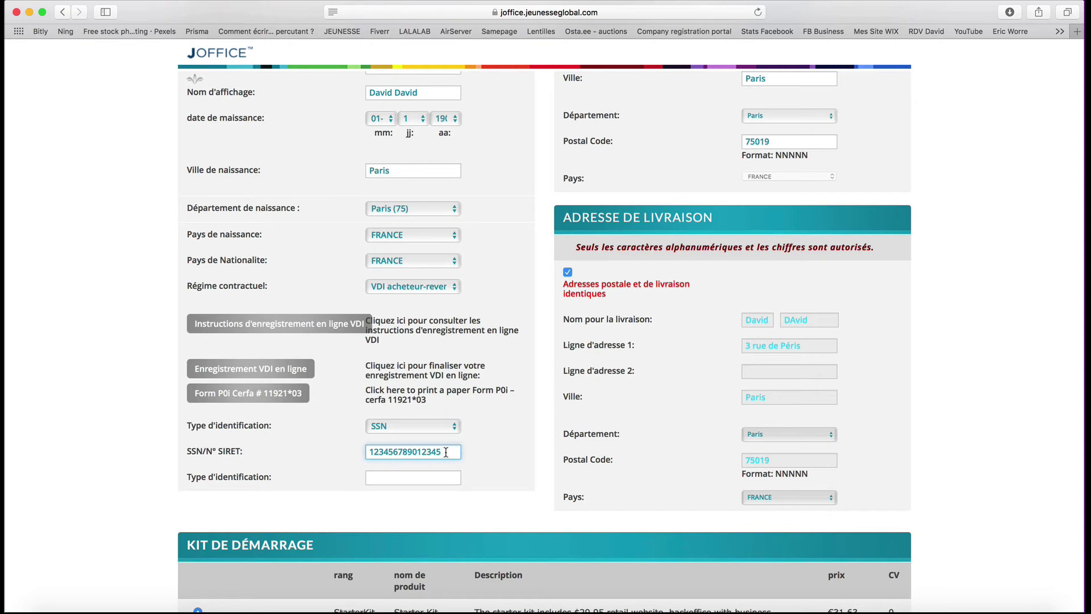
type("123456789012345")
key("BackSpace")
type("8")
scroll(496, 469, "down", 5)
scroll(496, 468, "down", 20)
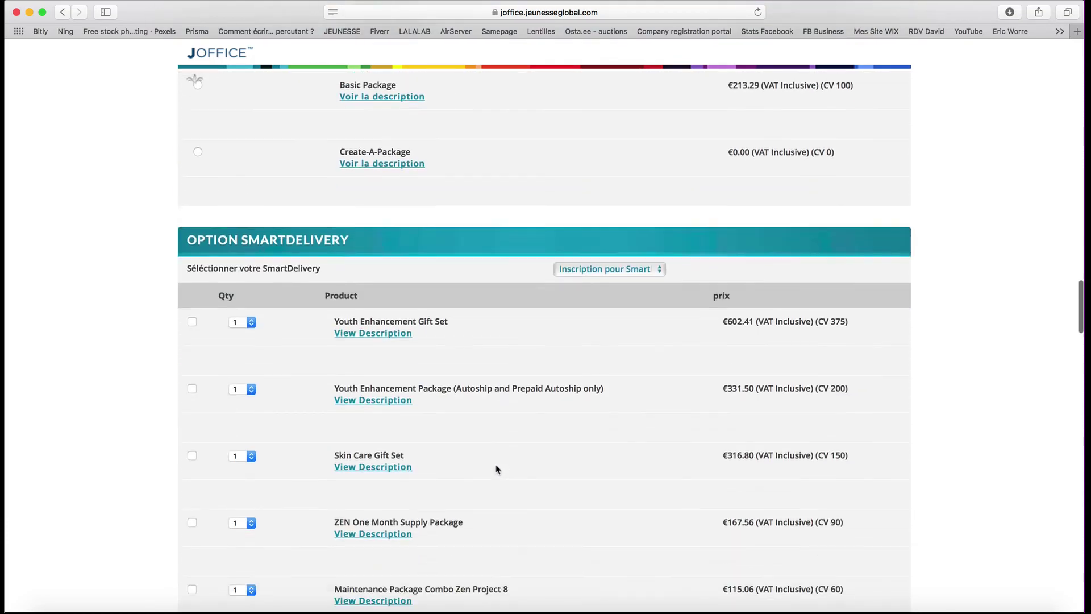
scroll(496, 469, "down", 15)
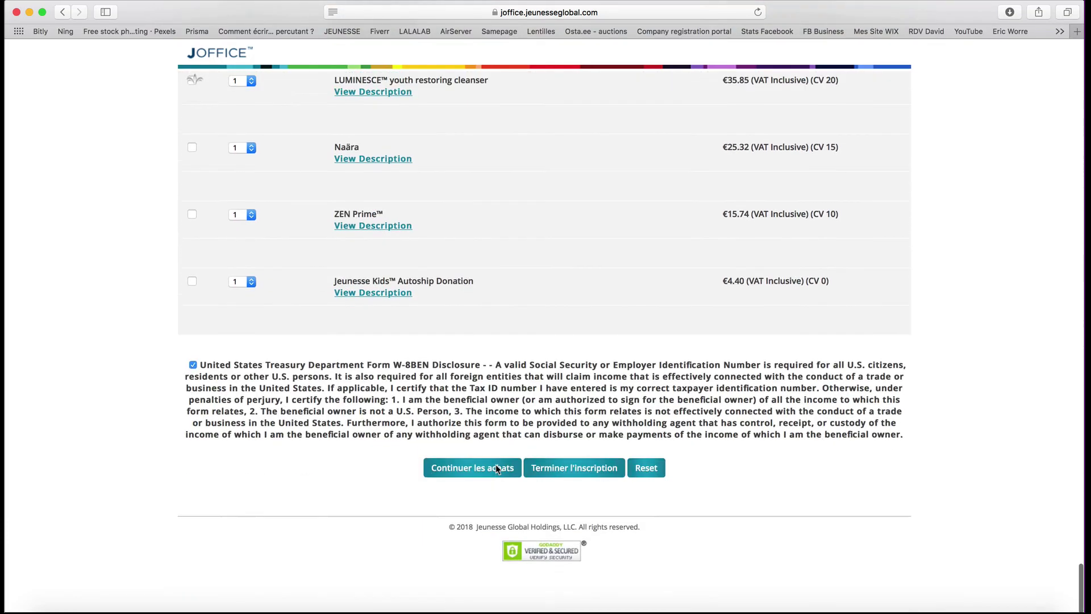
- Resubmit the registration and close the 'Enregistrement terminé' notice after selecting its e-mail address
left_click(570, 503)
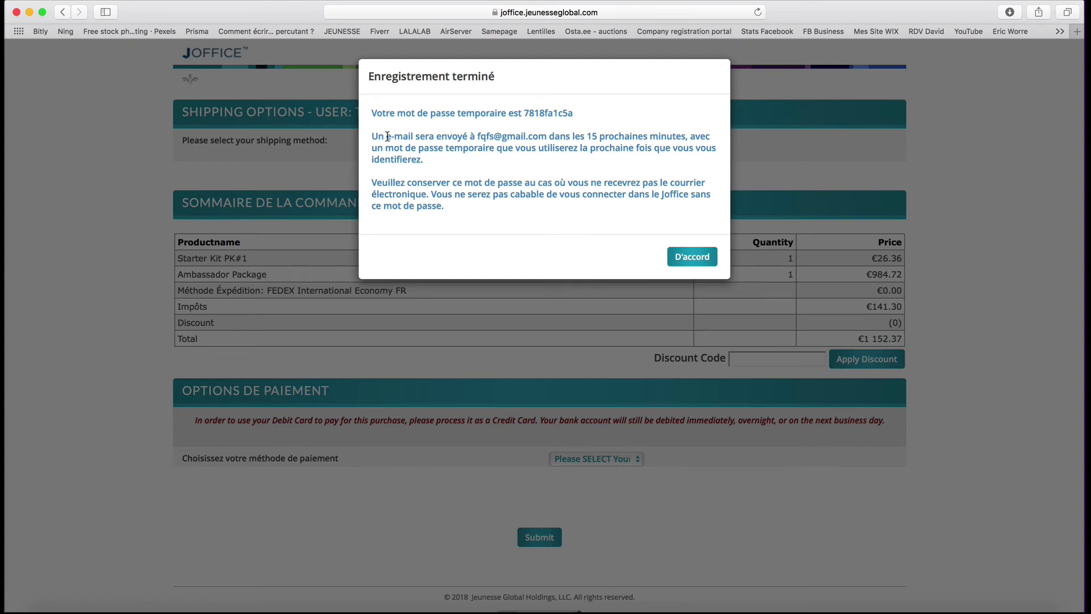
left_click_drag(476, 136, 545, 133)
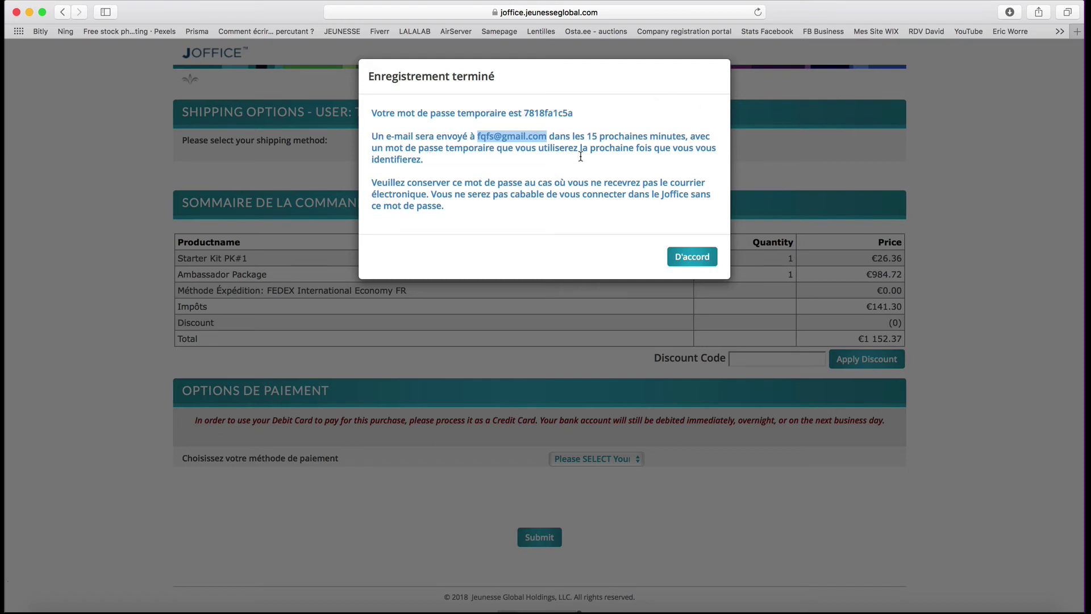
left_click(689, 257)
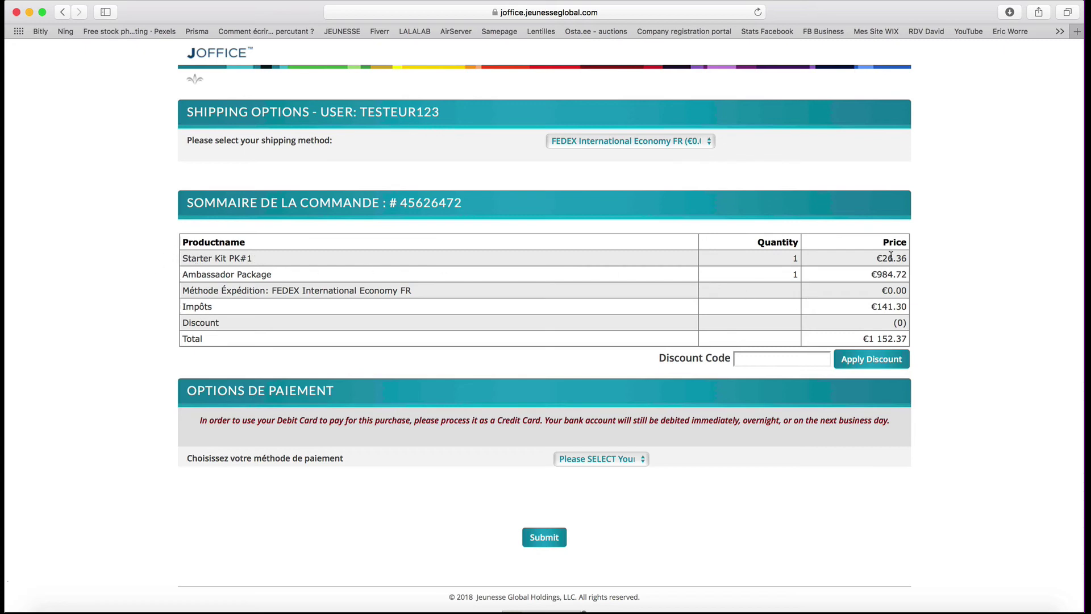
- Review the order summary lines (€1 152.37 total) and select CreditCard as the payment method
left_click_drag(876, 258, 905, 304)
double_click(192, 306)
scroll(642, 489, "down", 2)
left_click(643, 424)
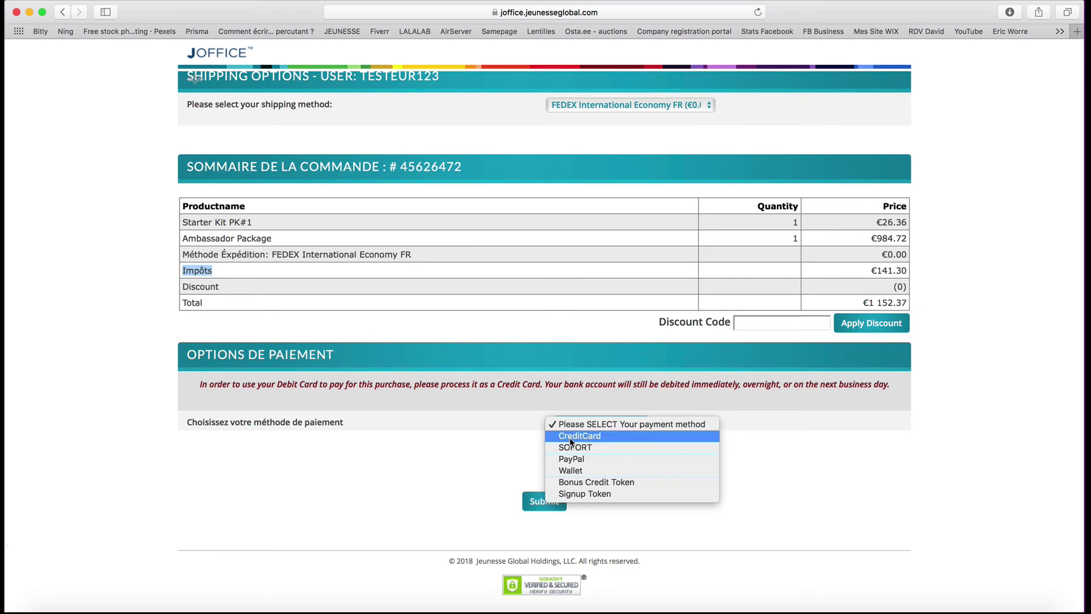
left_click(571, 437)
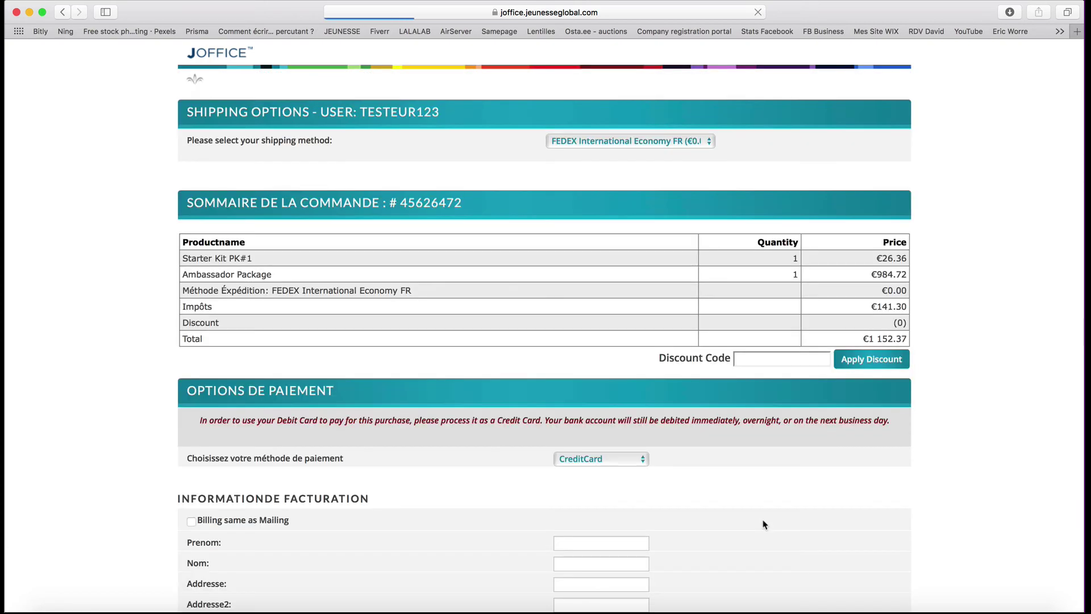
- Tick 'Billing same as Mailing' to prefill billing details and review the zip-code warning
scroll(764, 524, "down", 5)
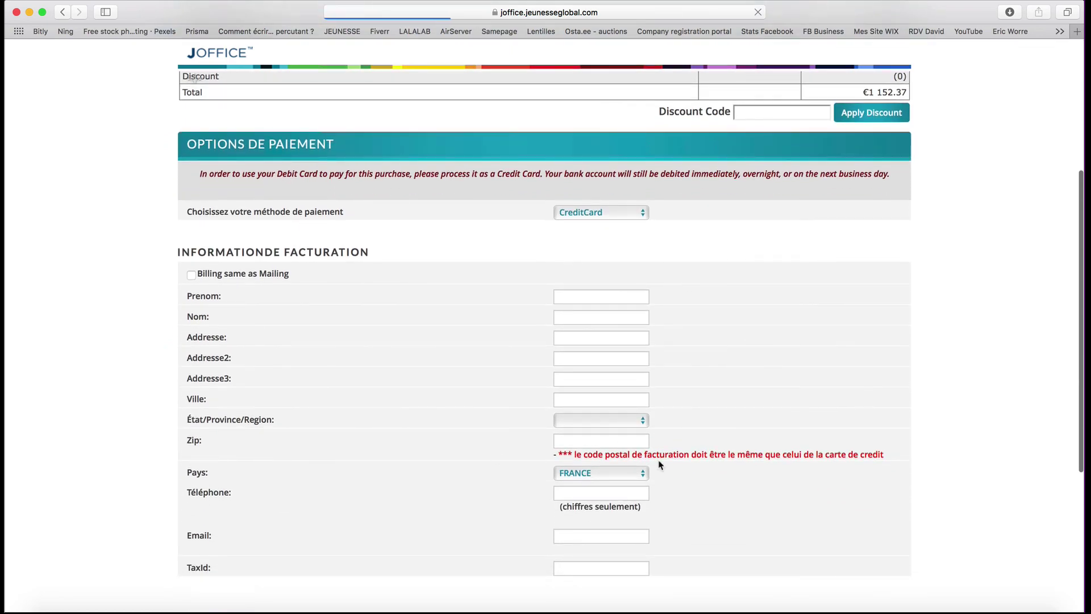
left_click(191, 277)
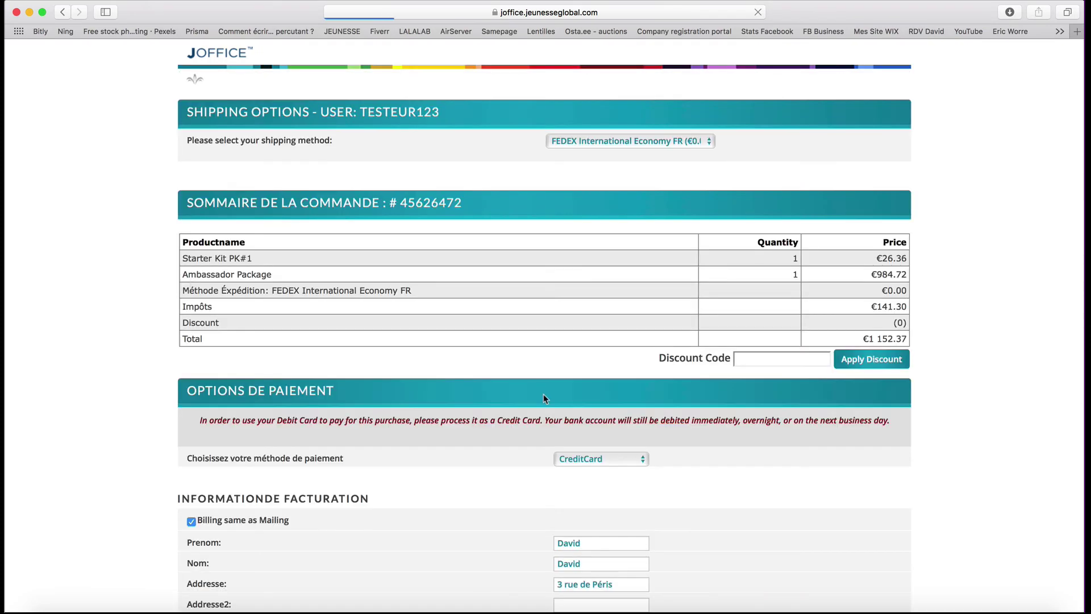
scroll(543, 398, "down", 10)
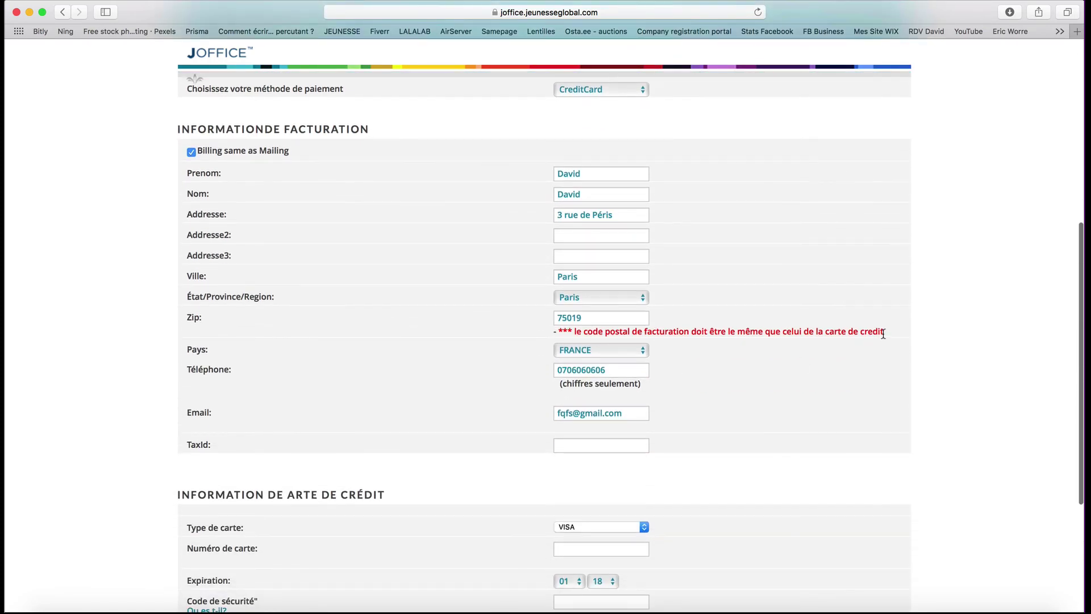
left_click_drag(883, 334, 553, 330)
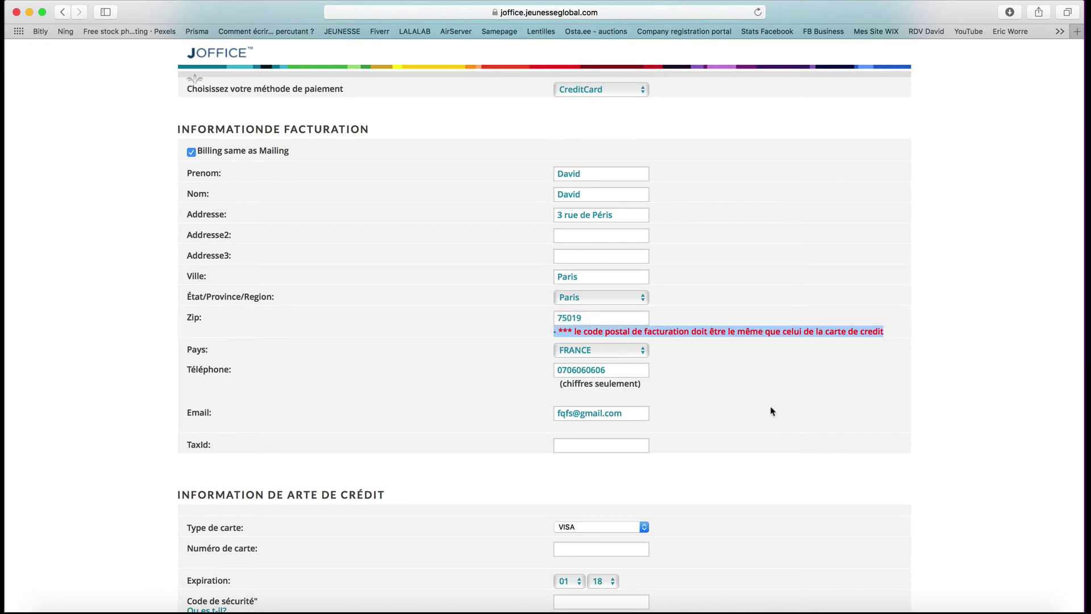
left_click(757, 357)
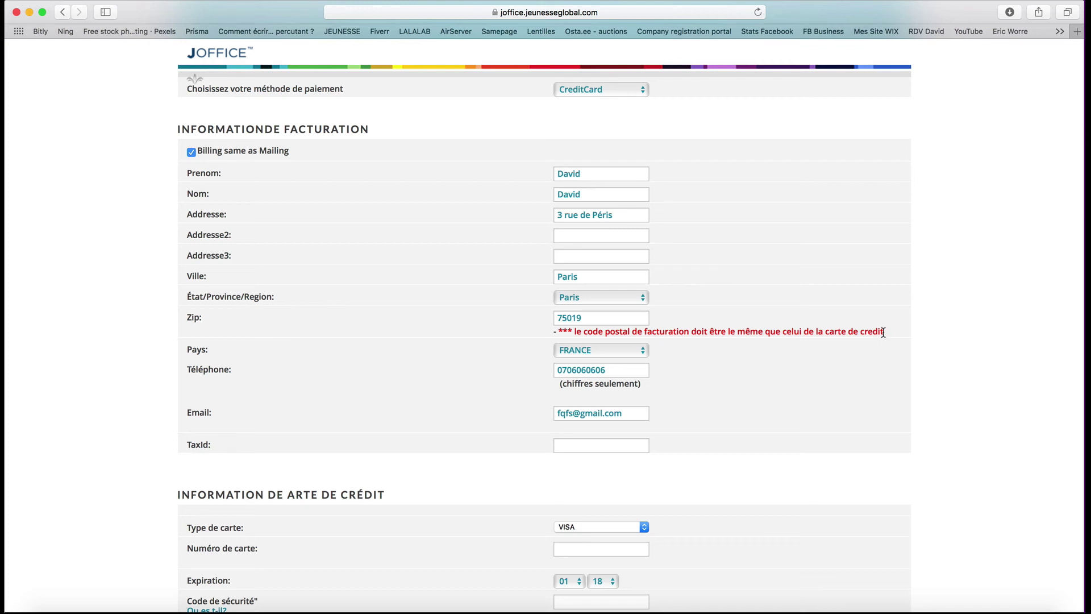
left_click_drag(884, 332, 527, 325)
left_click(779, 482)
scroll(779, 482, "down", 4)
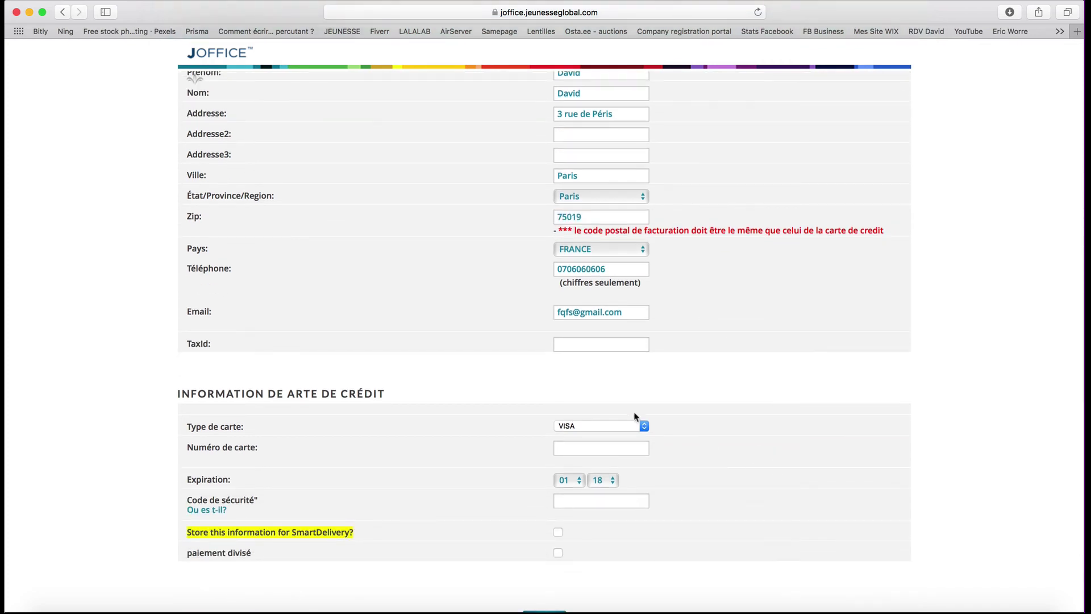
- Autofill the saved Mastercard, enter the card security code, and store the card for SmartDelivery
left_click(605, 448)
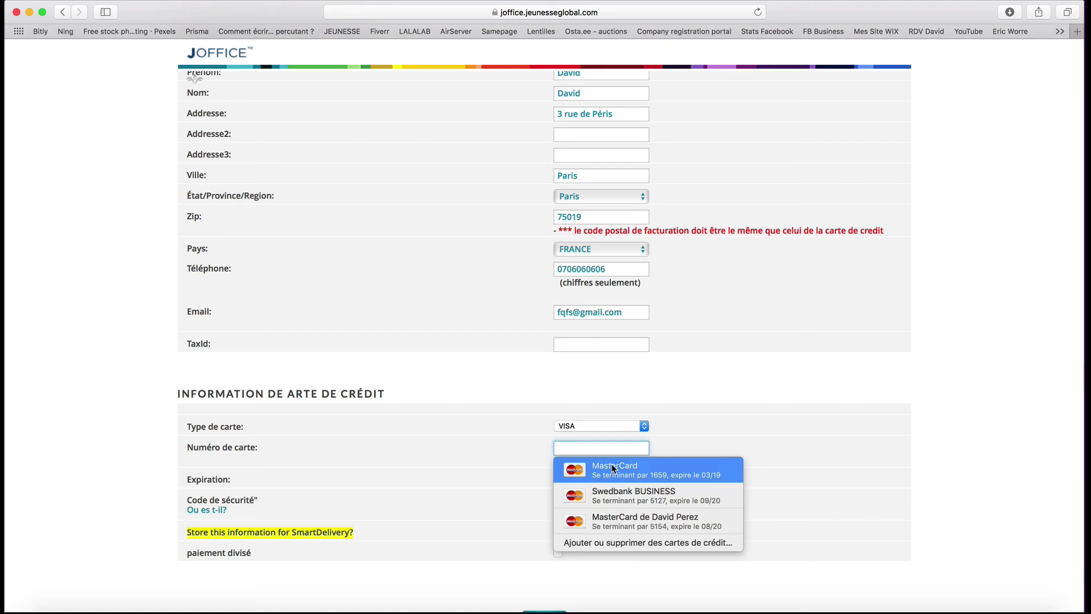
left_click(612, 468)
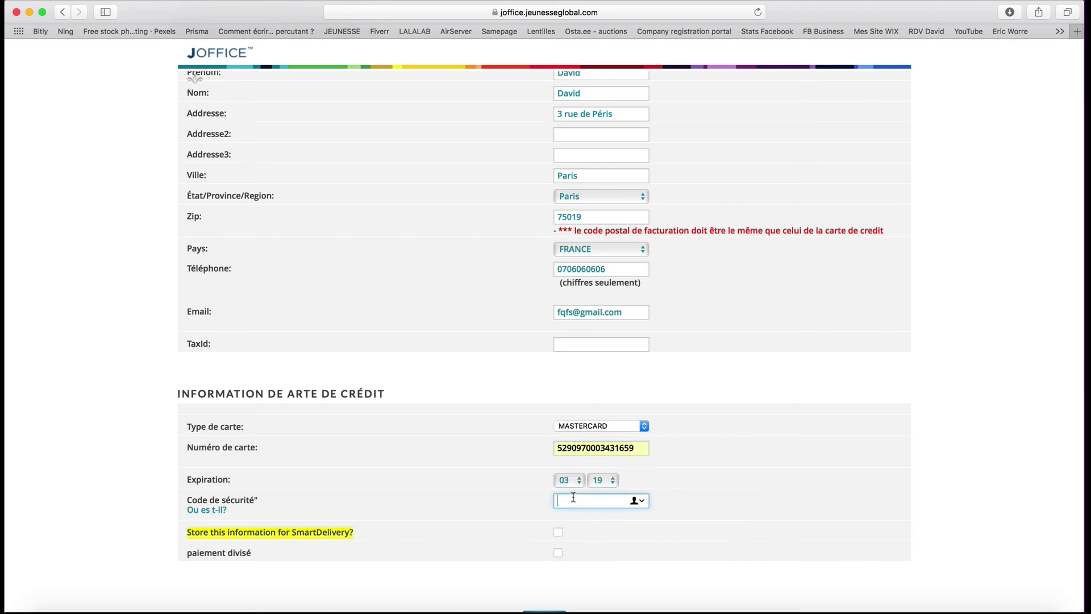
scroll(463, 555, "down", 2)
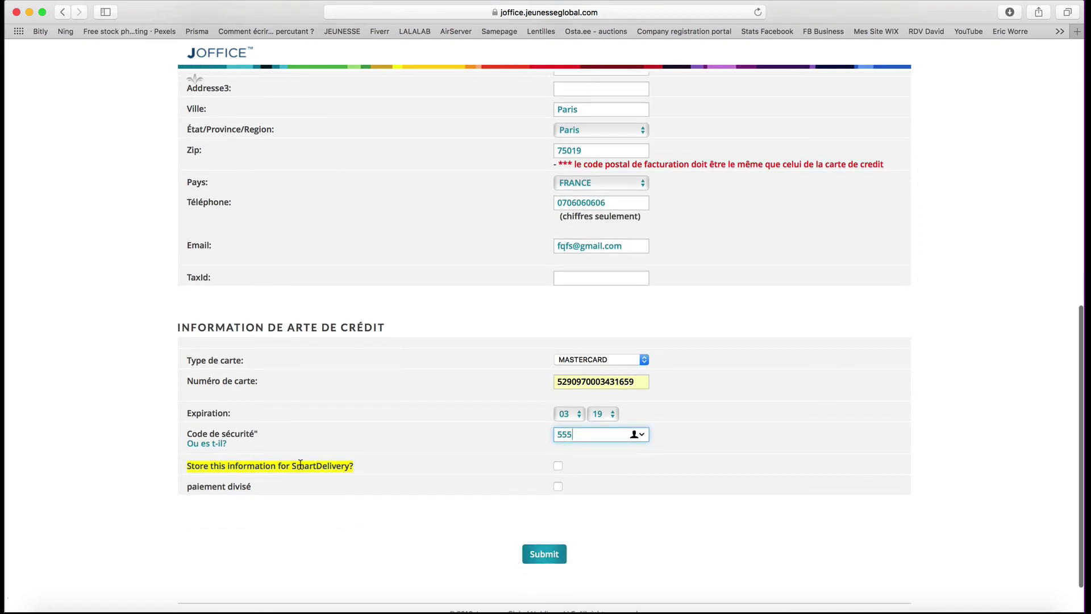
left_click(558, 467)
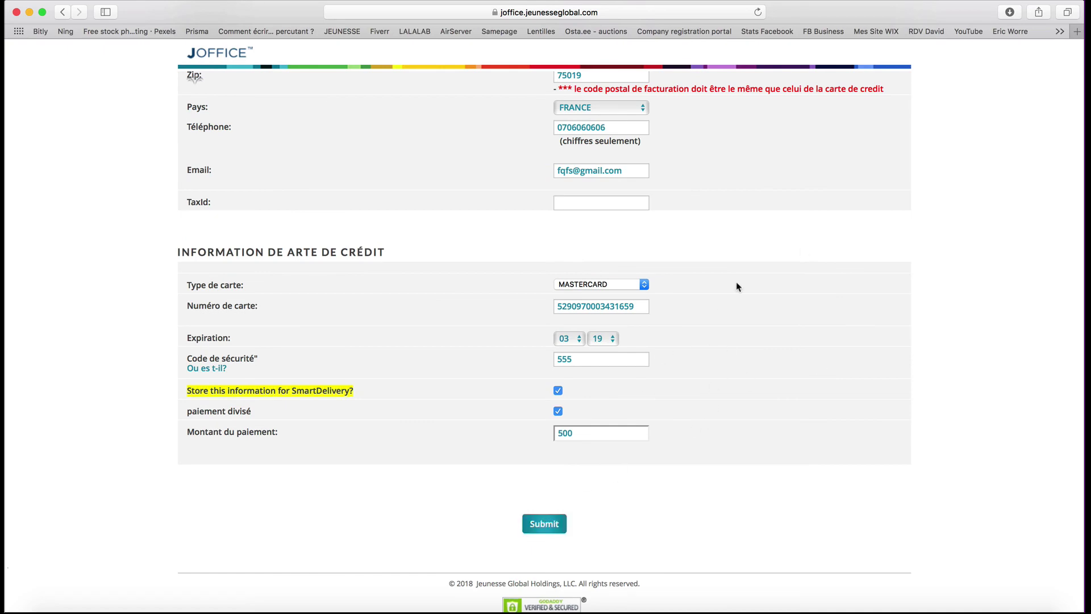
scroll(737, 287, "up", 5)
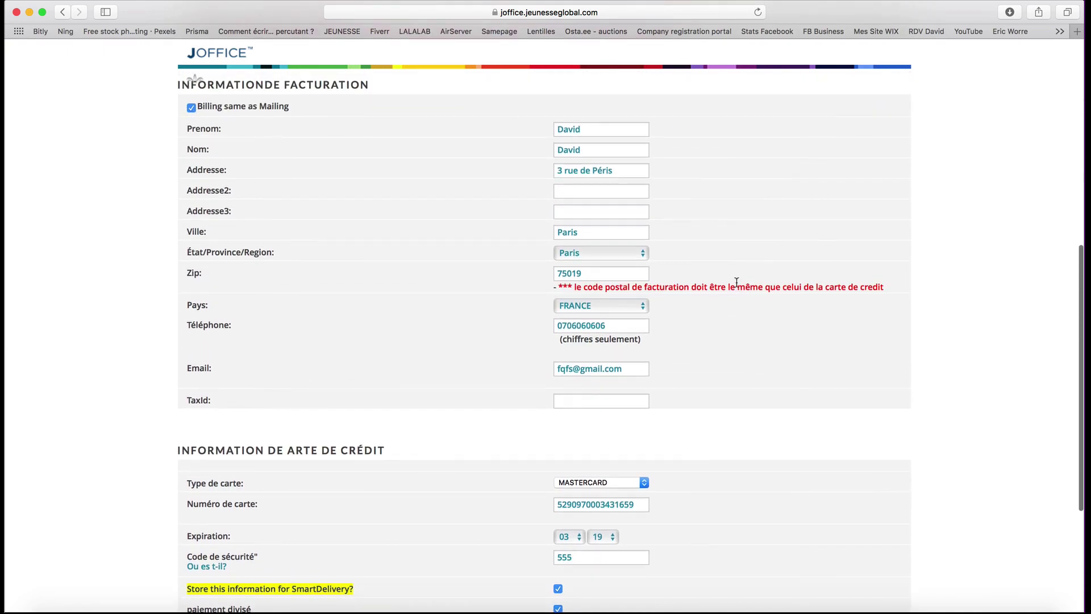
- Scroll through the payment page to read the 'Credit card declined' rejection message
scroll(737, 286, "up", 6)
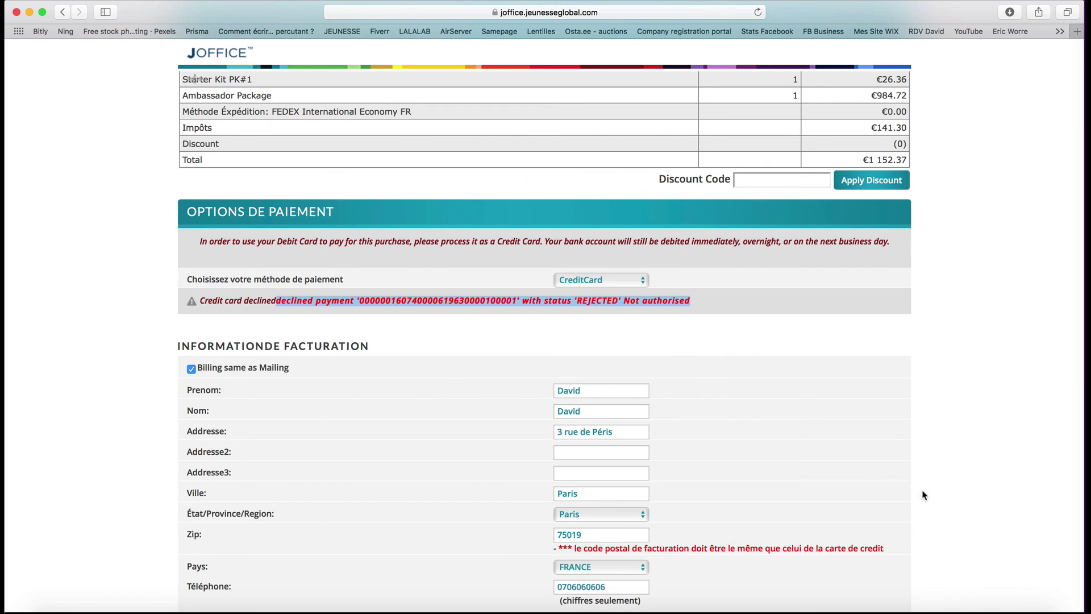
scroll(918, 529, "down", 5)
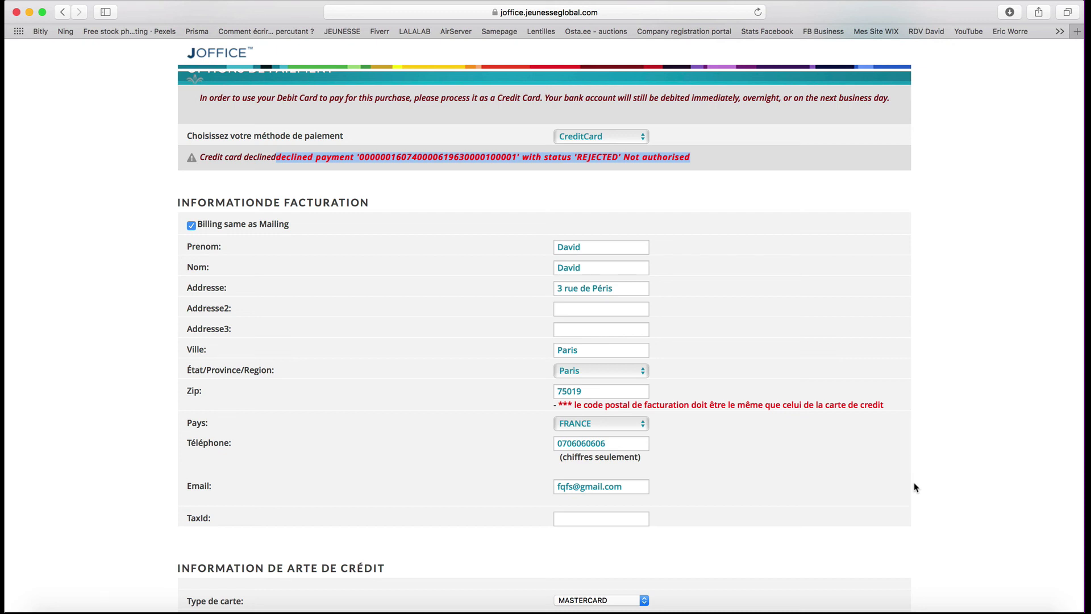
scroll(915, 487, "down", 10)
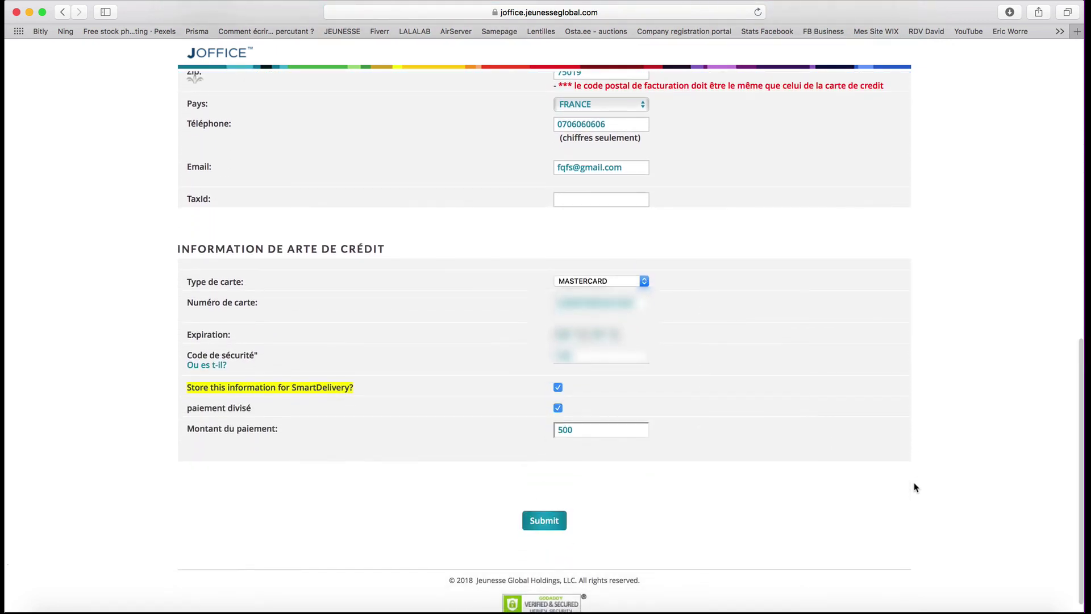